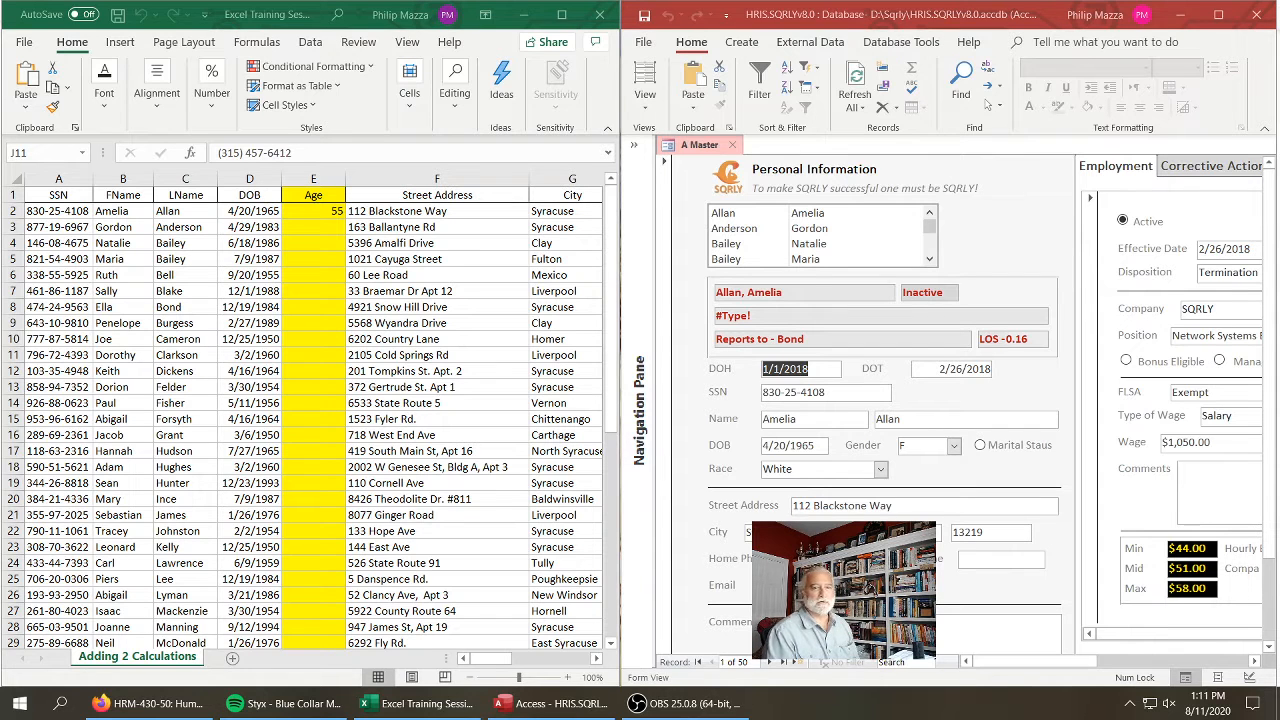
Minimize the database window, maximize the workbook, and fill the Age formula from E2 down to row 51
click(1181, 16)
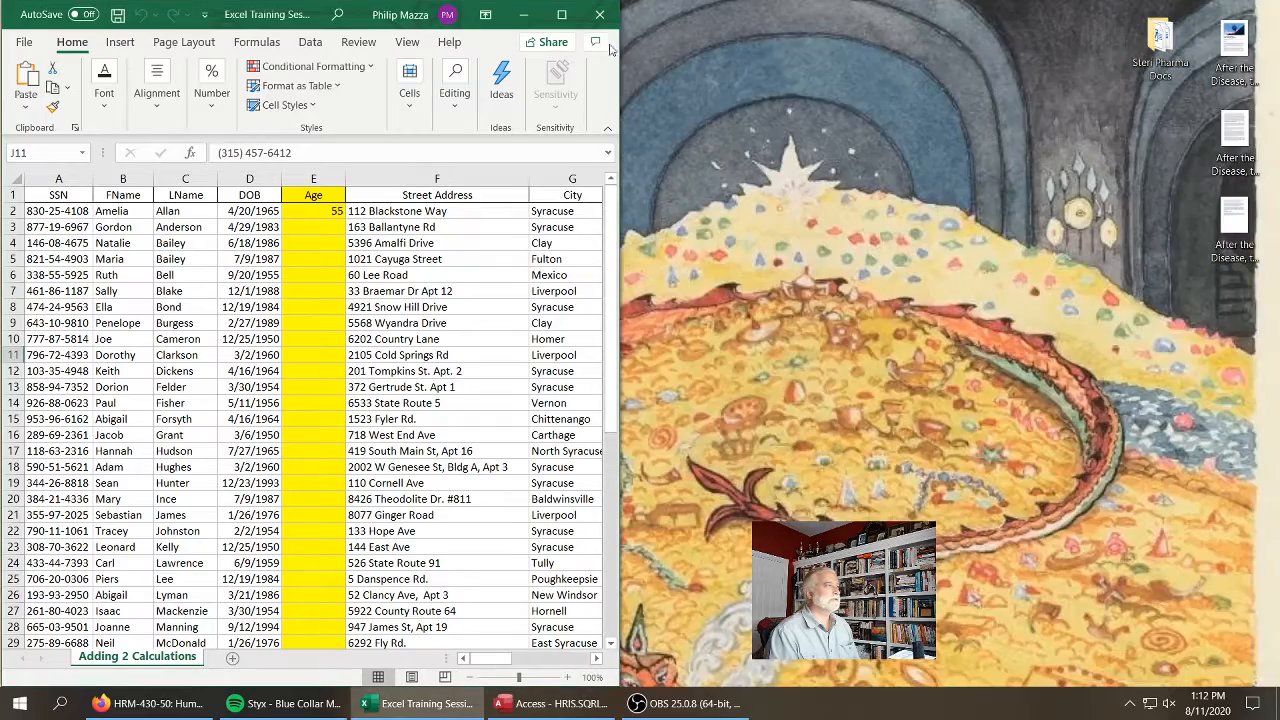
click(562, 16)
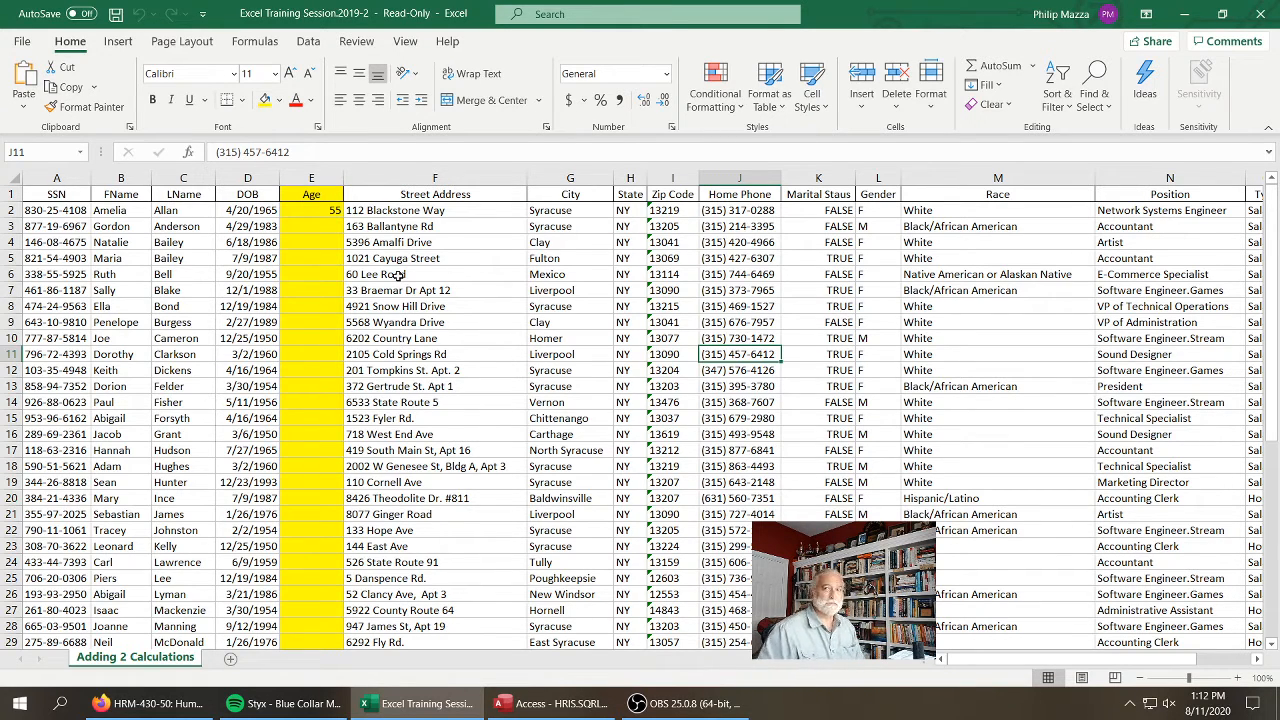
click(328, 212)
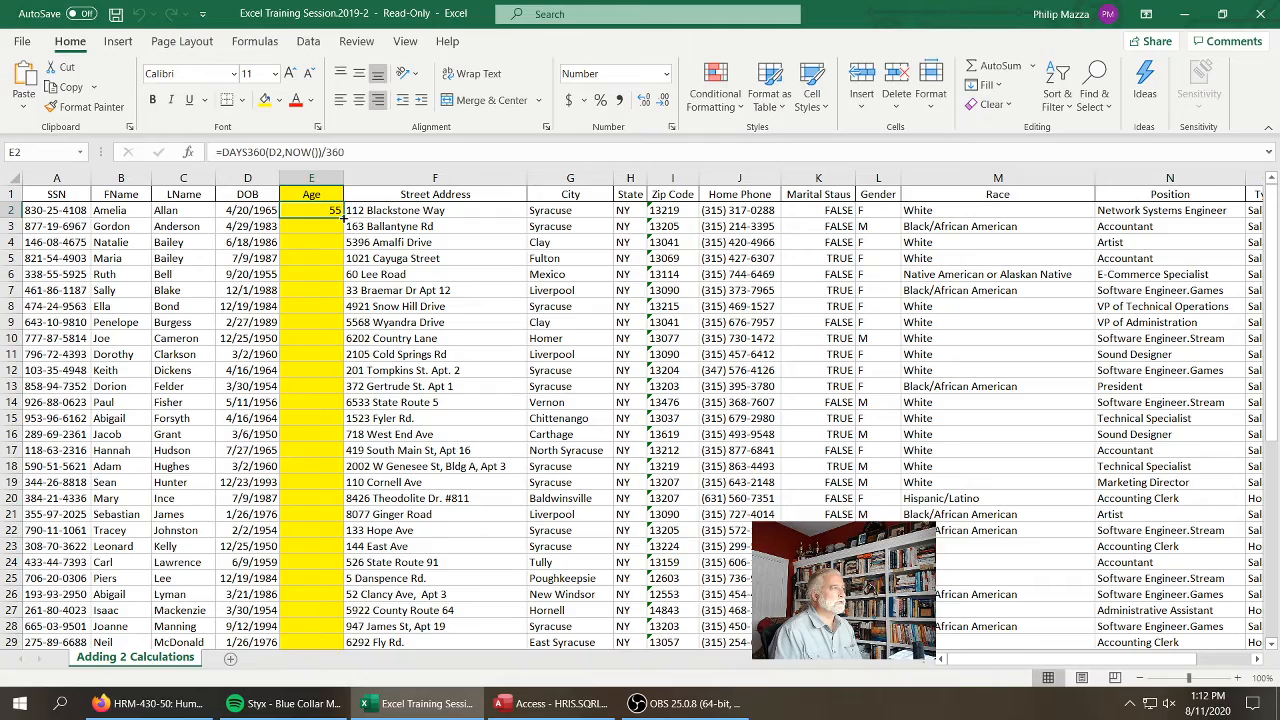
drag(343, 217, 343, 606)
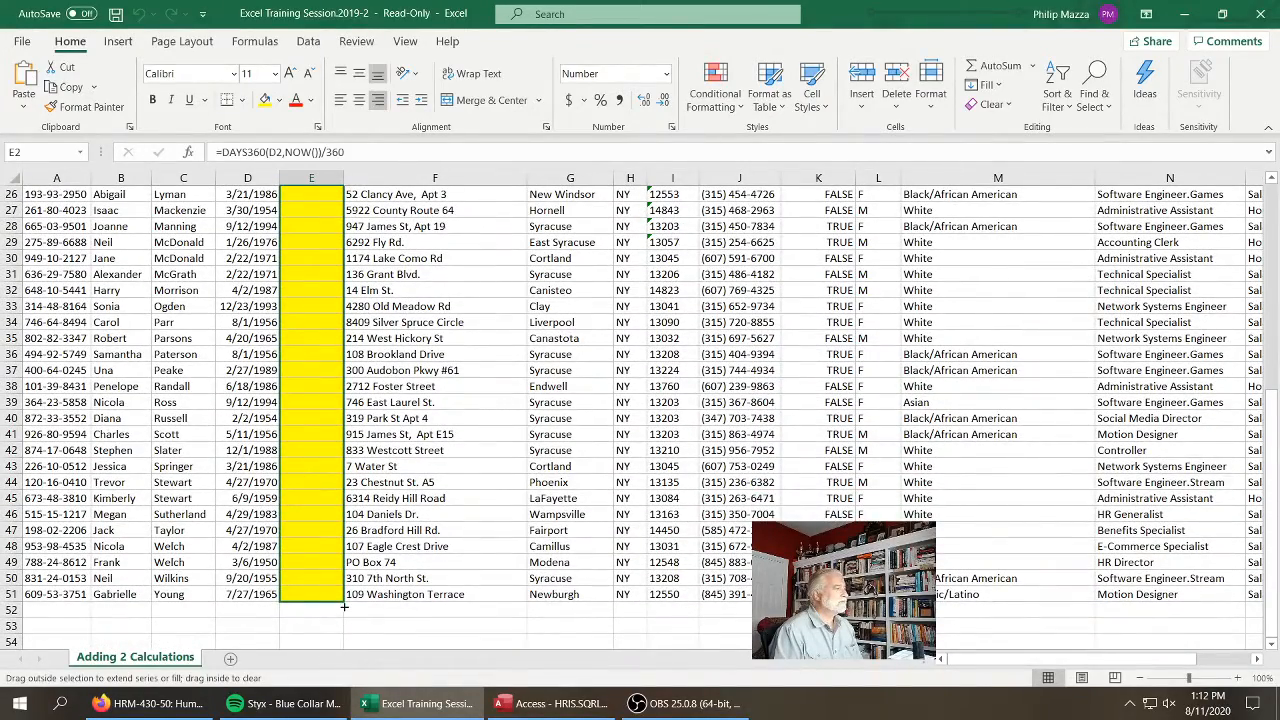
drag(343, 606, 343, 606)
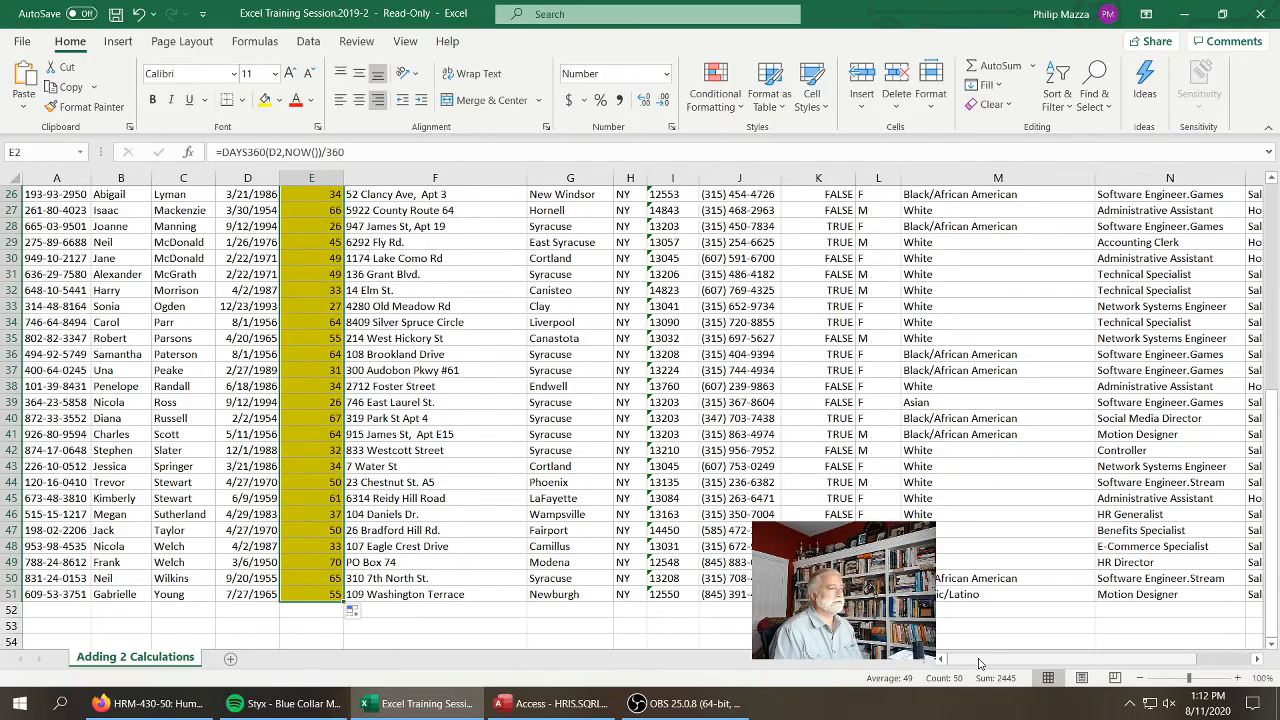
Fill the Ann.Wage formula from Q2 down to the last employee row, row 51
drag(980, 660, 1141, 659)
scroll(1160, 486, up, 9)
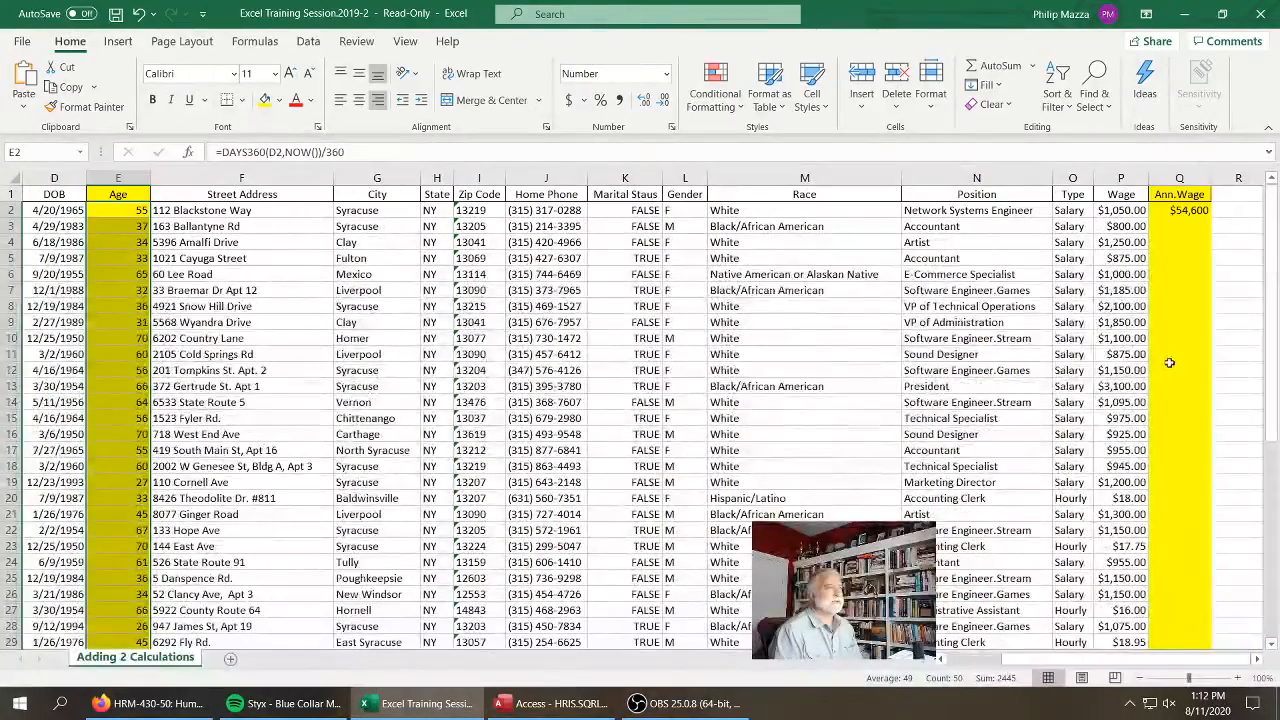
click(1163, 210)
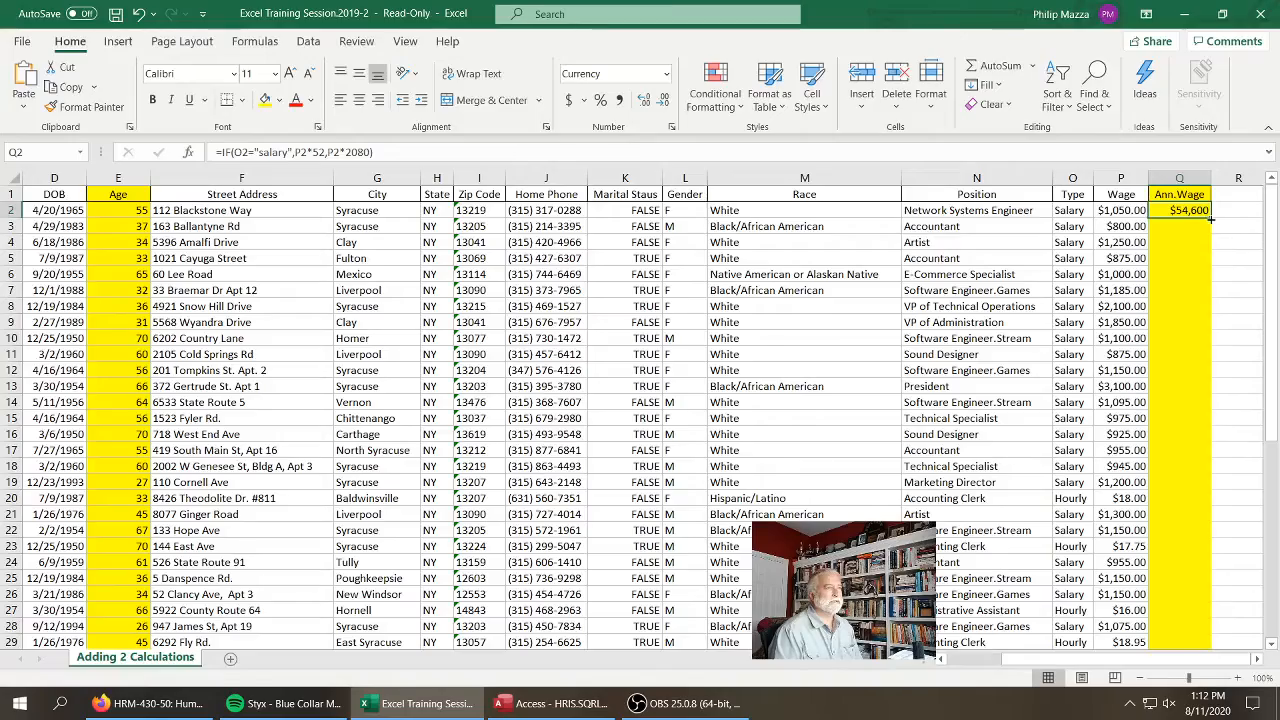
drag(1211, 218, 1186, 622)
scroll(906, 484, up, 6)
scroll(906, 484, up, 2)
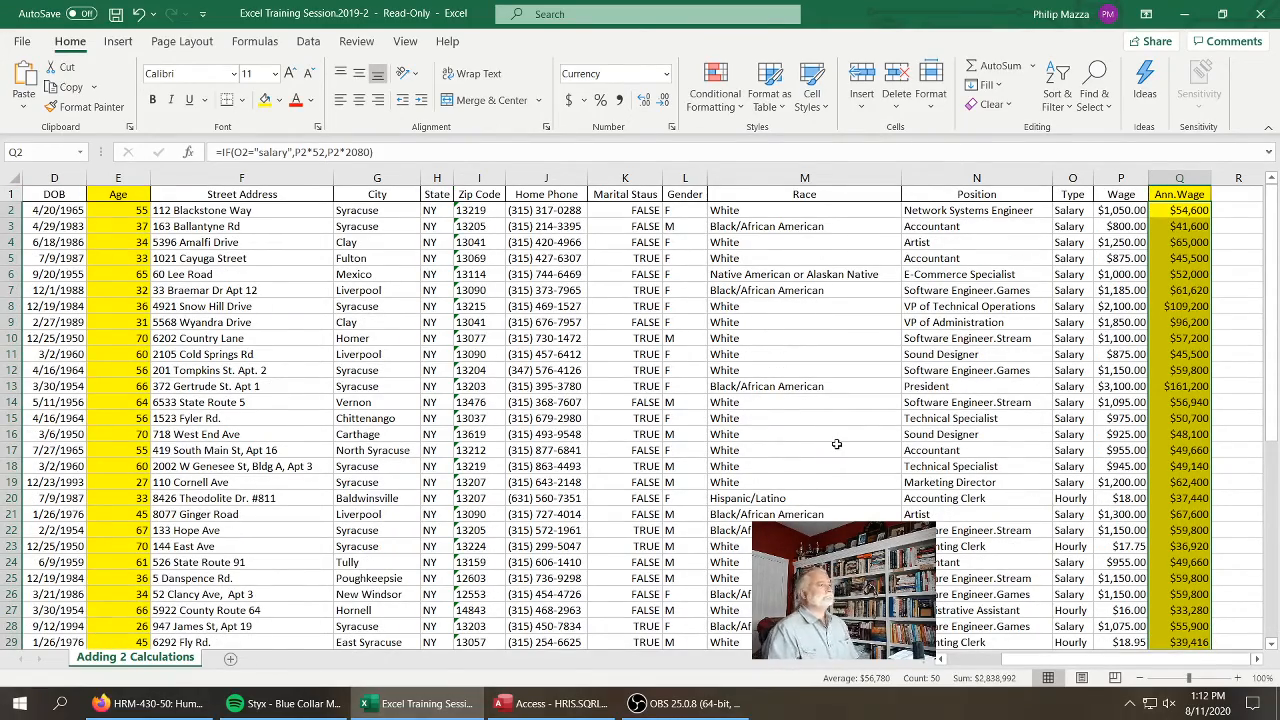
Add a new worksheet and rename it Pivot
click(229, 660)
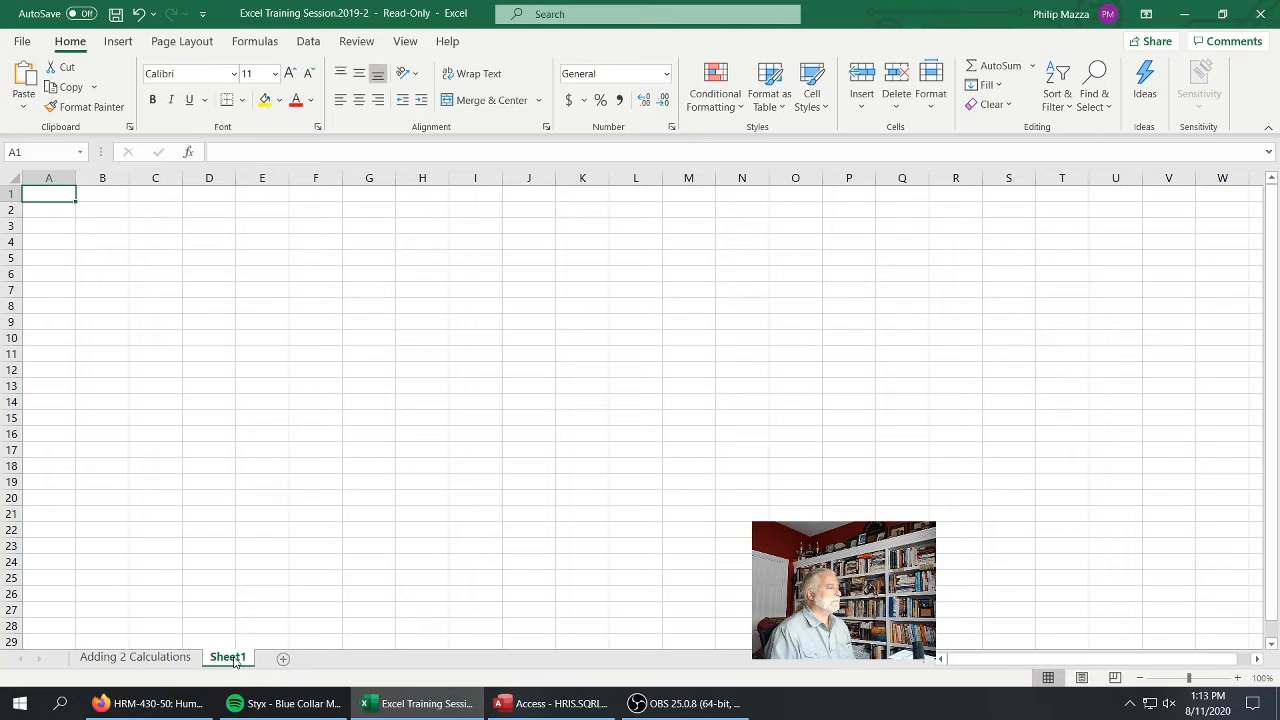
right_click(234, 661)
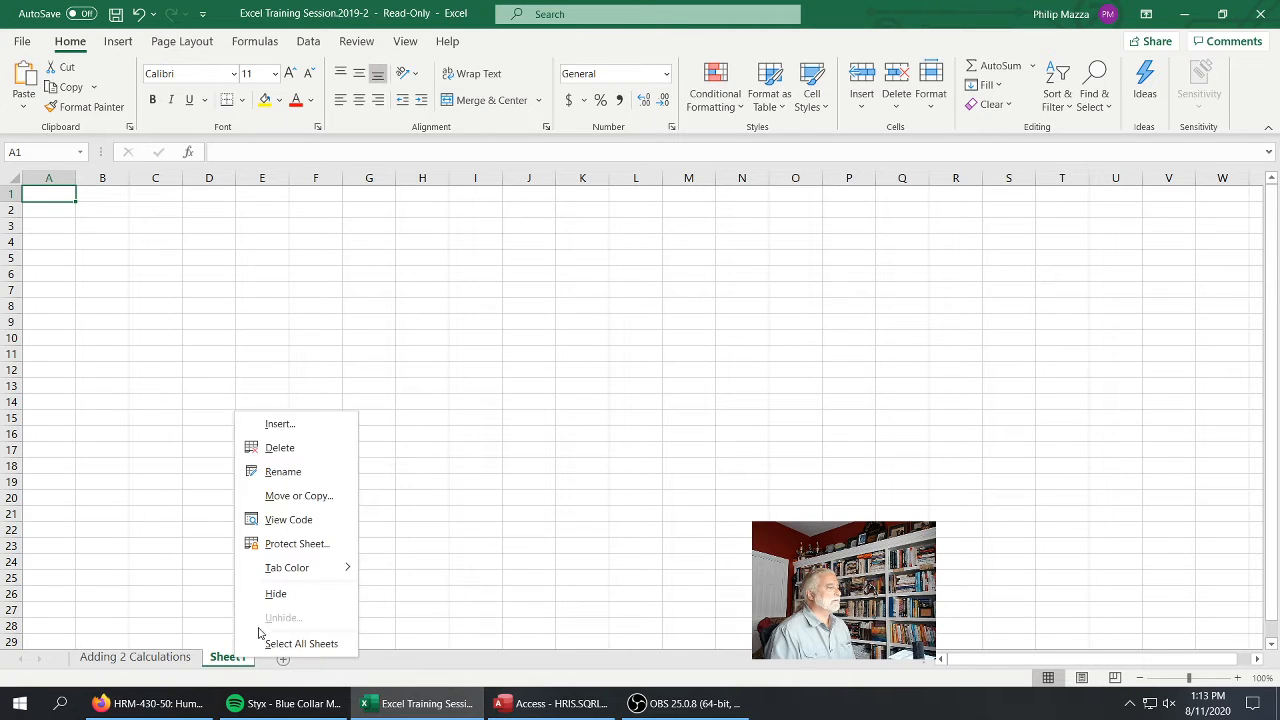
click(284, 471)
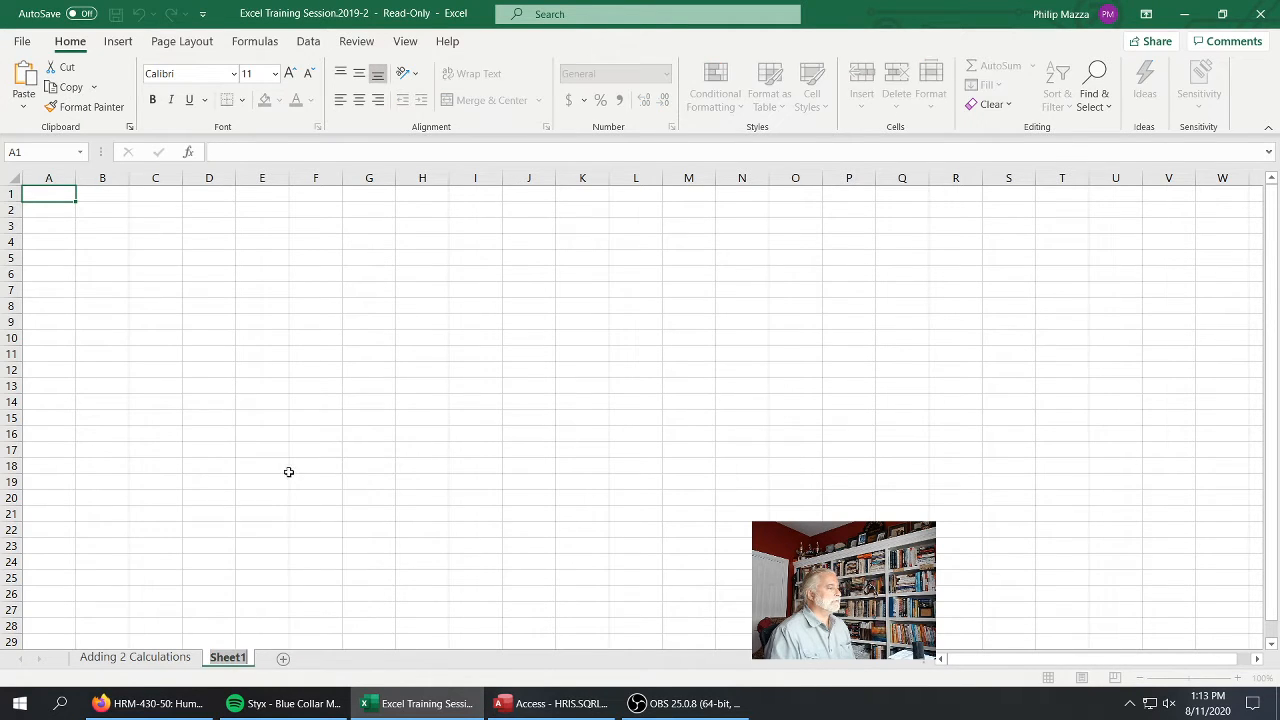
text(Pivot)
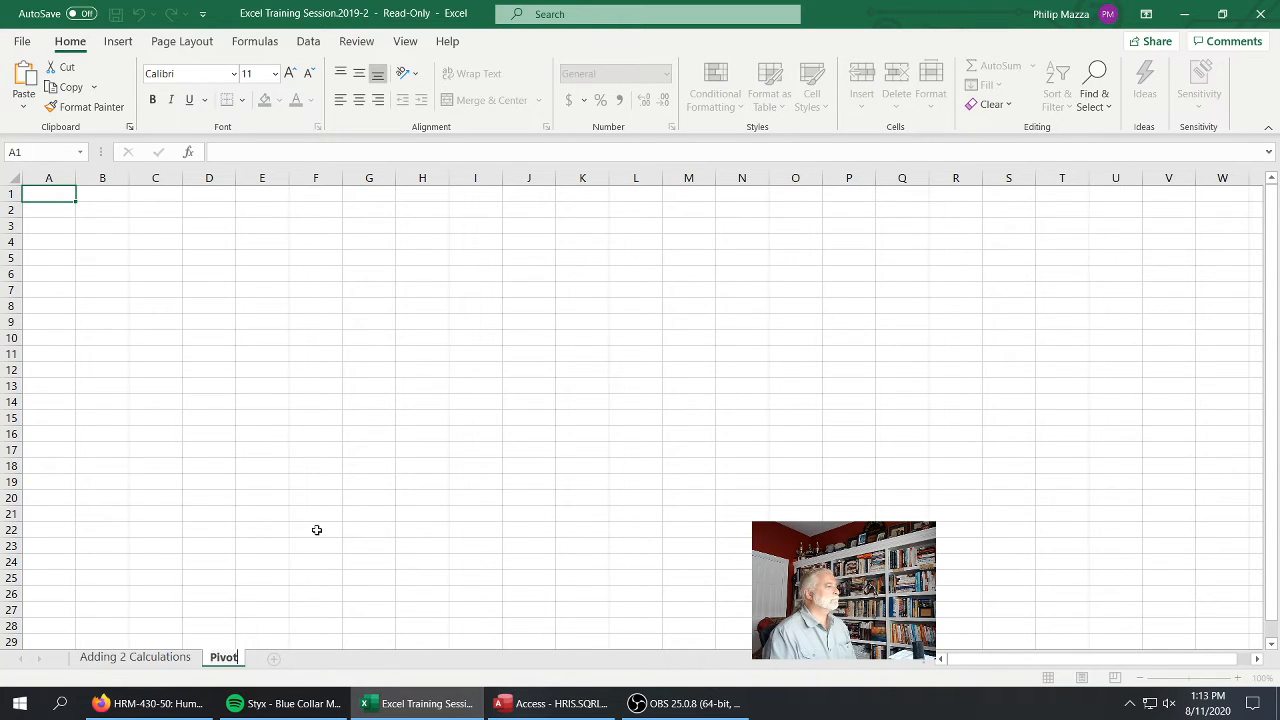
click(316, 530)
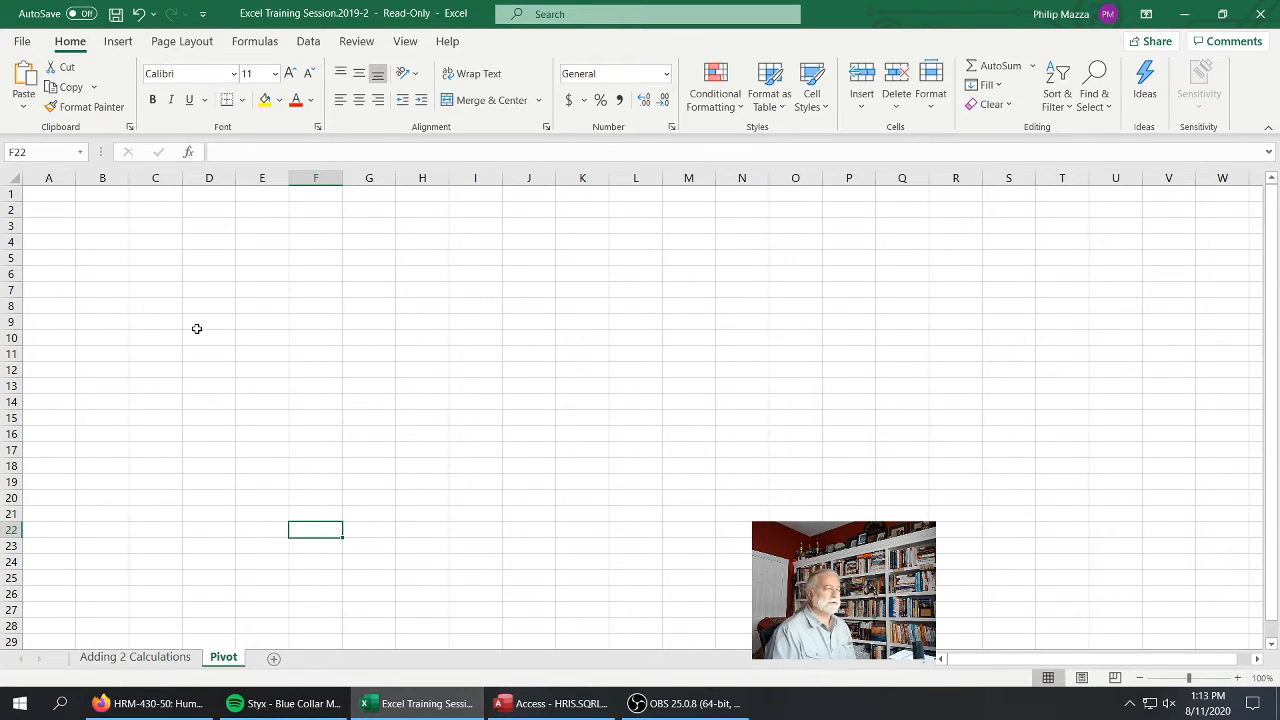
Create a PivotTable at cell A1 of the Pivot sheet from the range A1:Q51 on the Adding 2 Calculations sheet
click(53, 193)
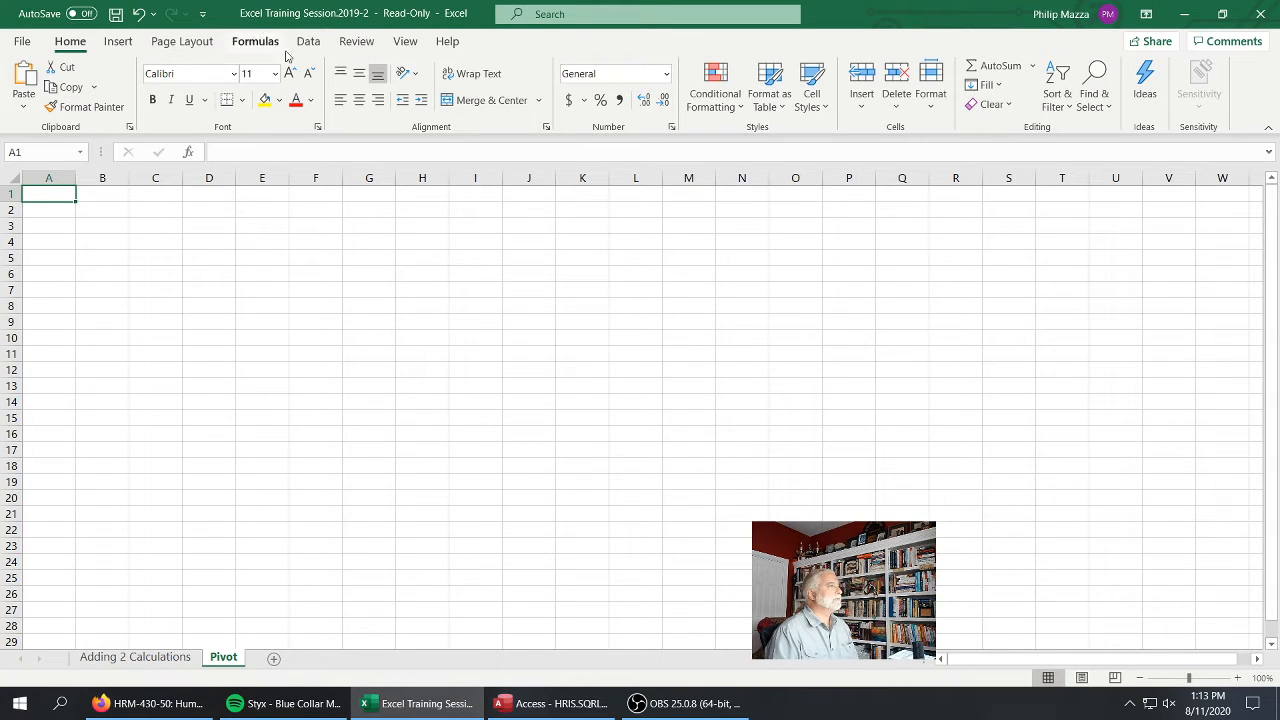
click(117, 42)
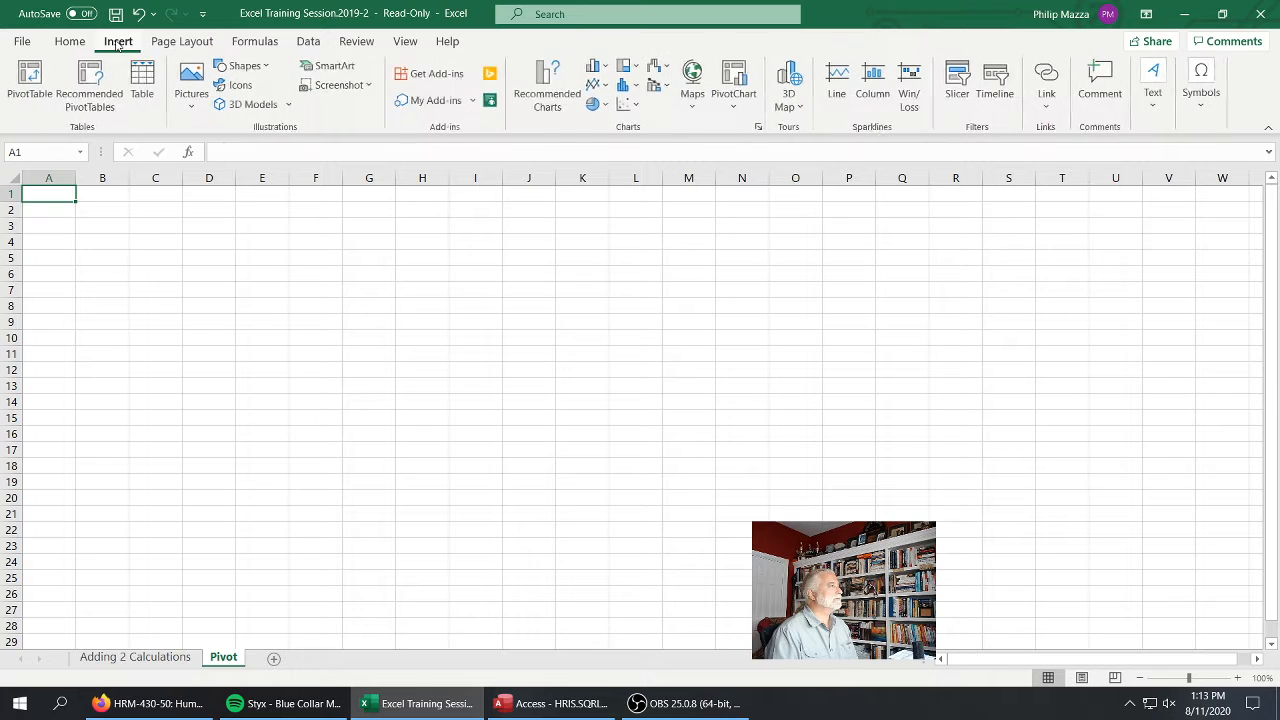
click(30, 82)
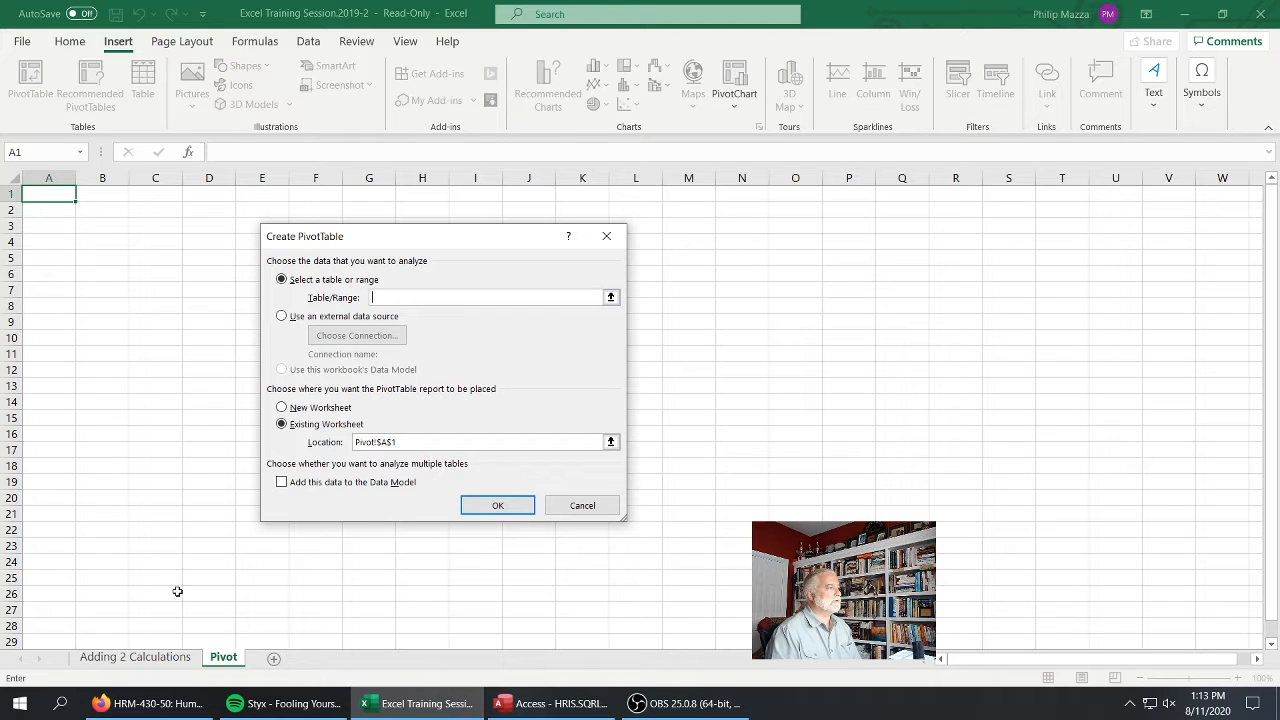
click(158, 659)
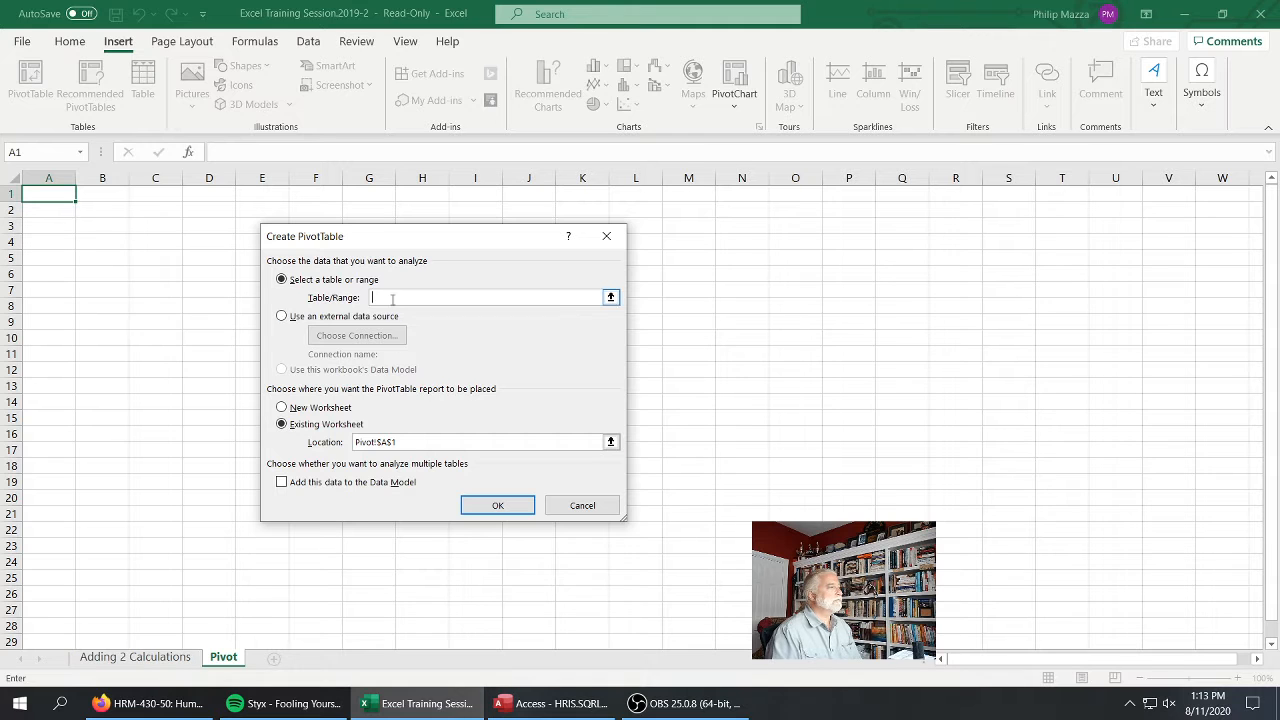
click(150, 662)
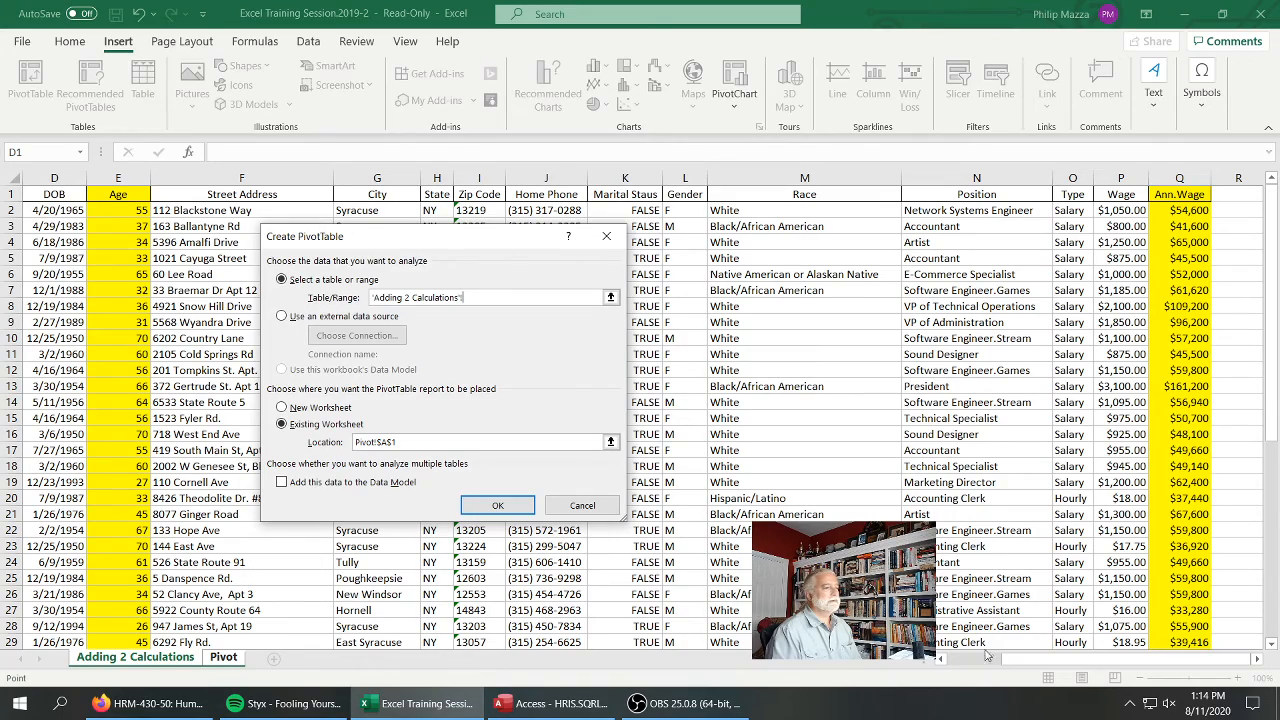
drag(1008, 660, 936, 660)
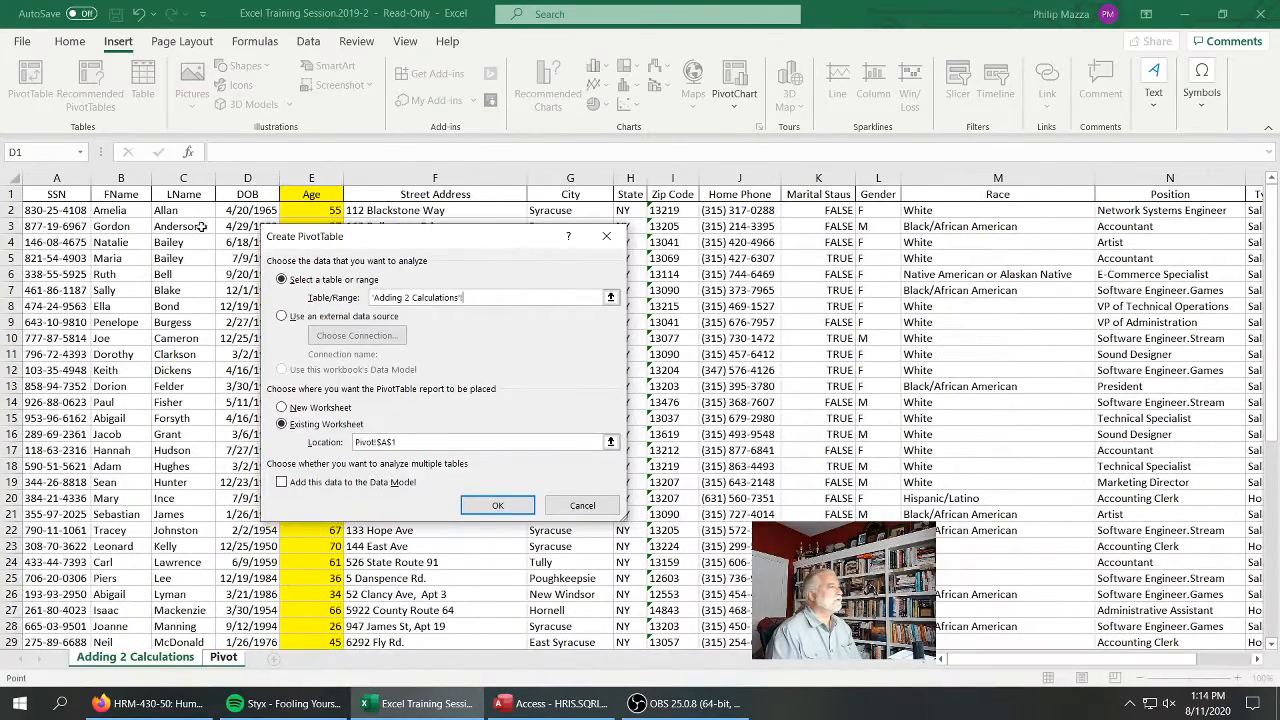
drag(60, 194, 1110, 612)
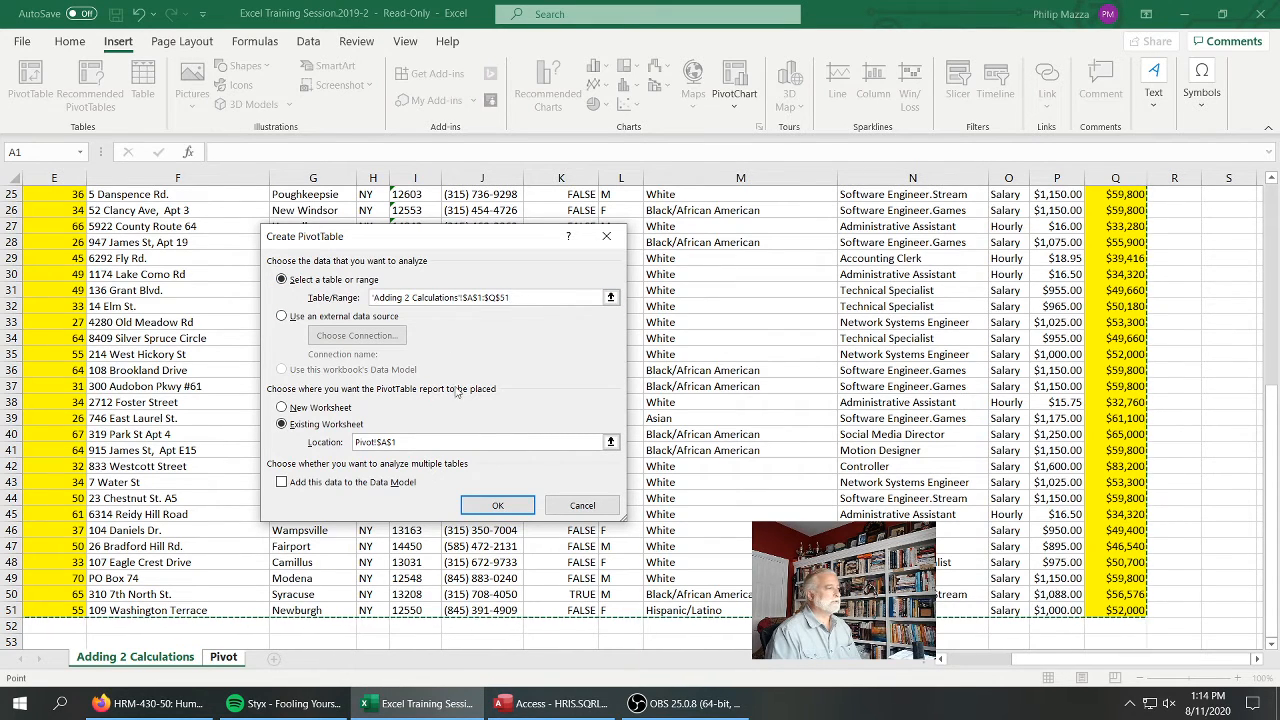
click(498, 504)
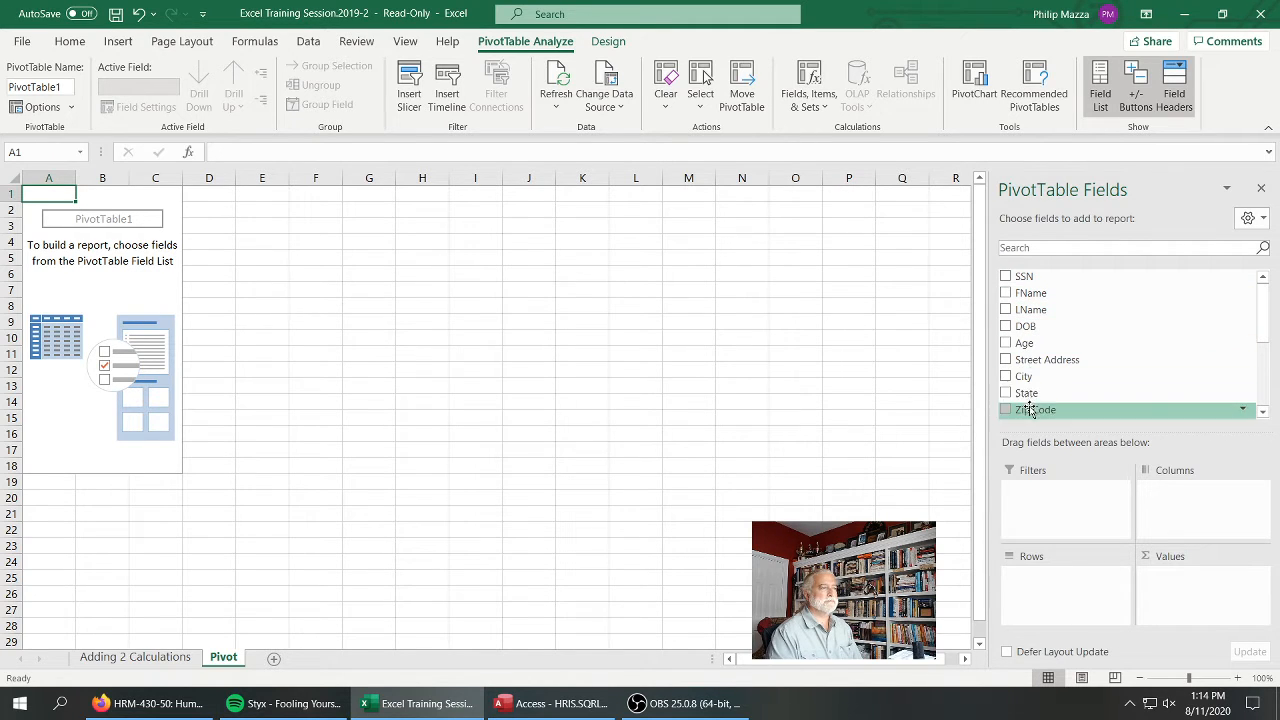
Add Position and Race as PivotTable row fields, with Race placed above Position
drag(1263, 311, 1265, 375)
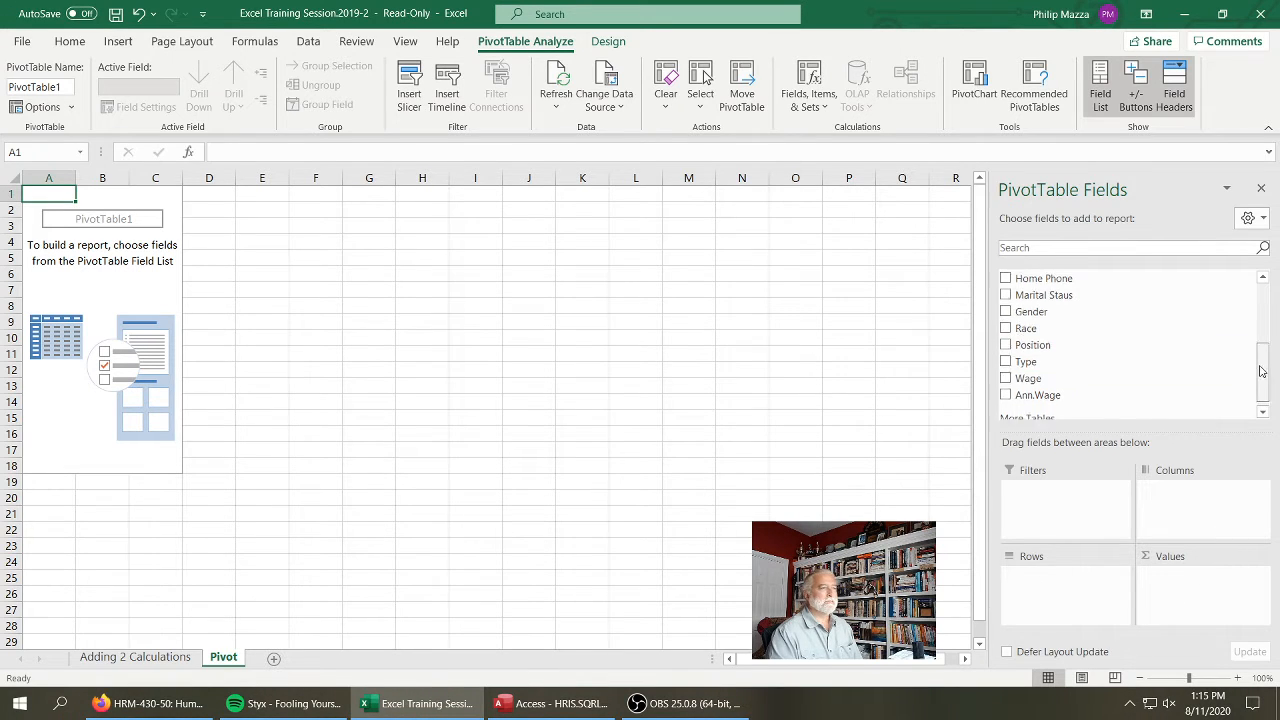
drag(1263, 366, 1260, 290)
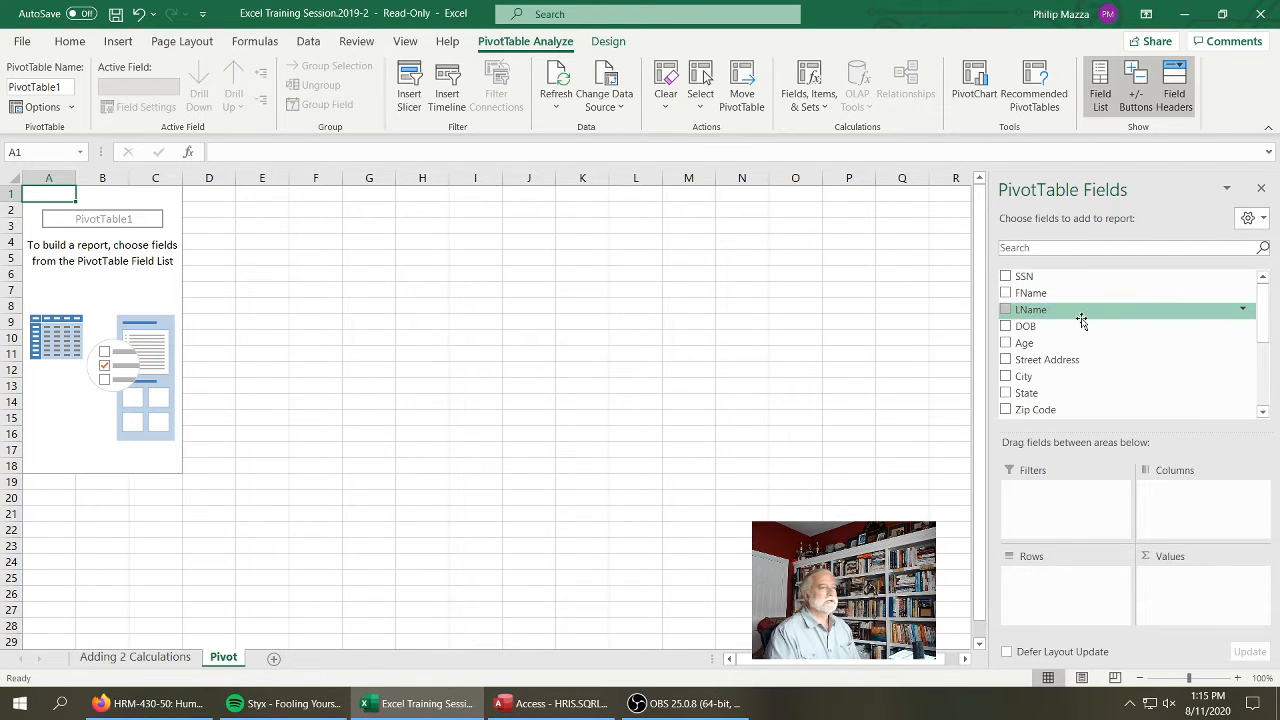
drag(1263, 307, 1263, 360)
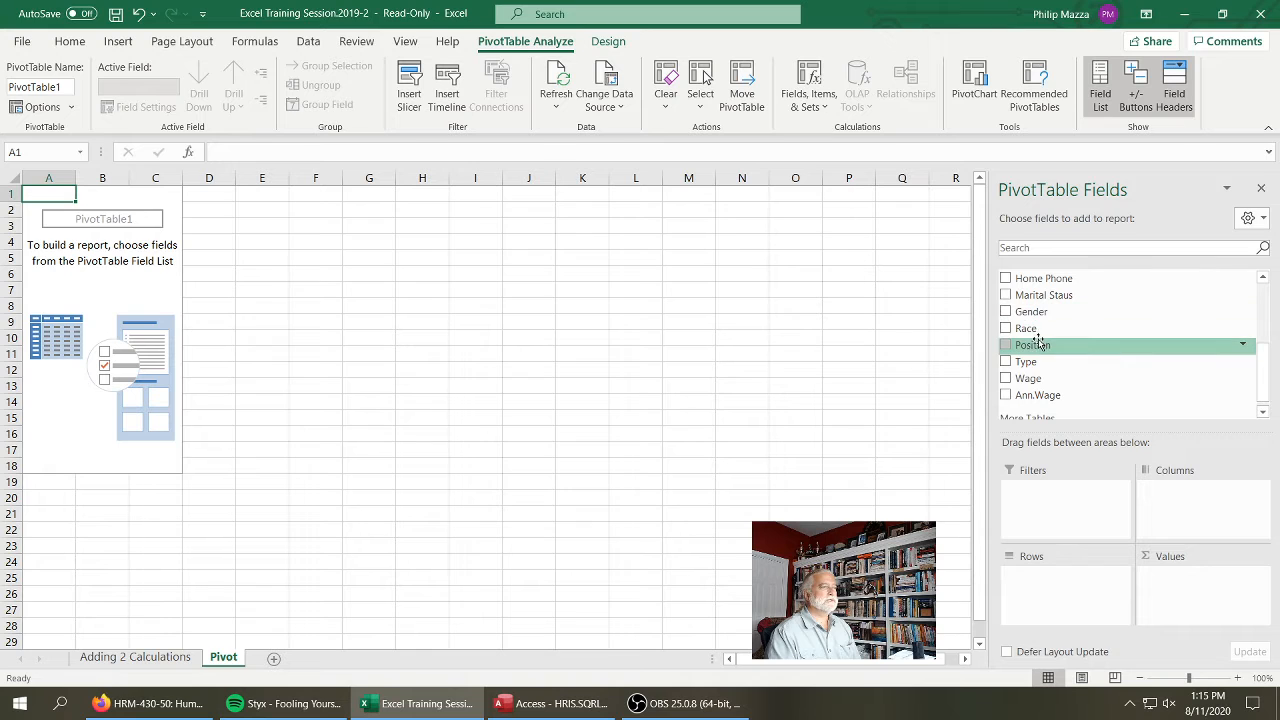
drag(1043, 343, 1063, 591)
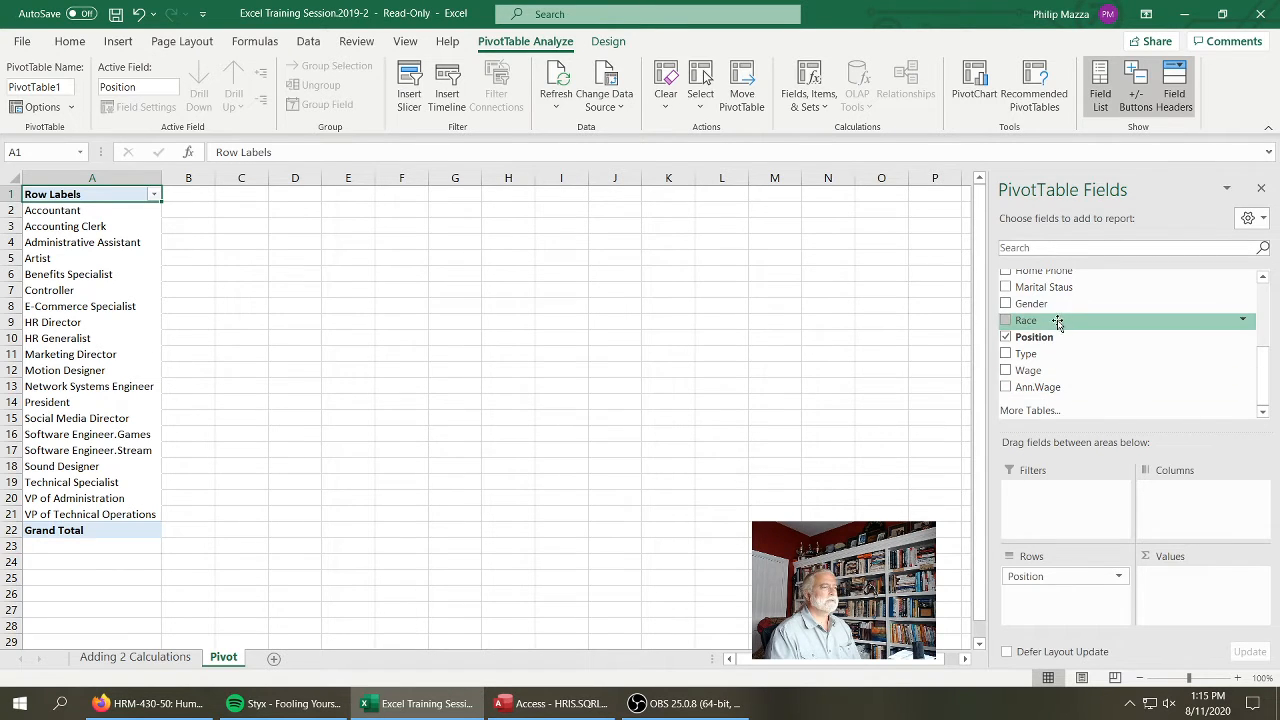
drag(1041, 322, 1066, 584)
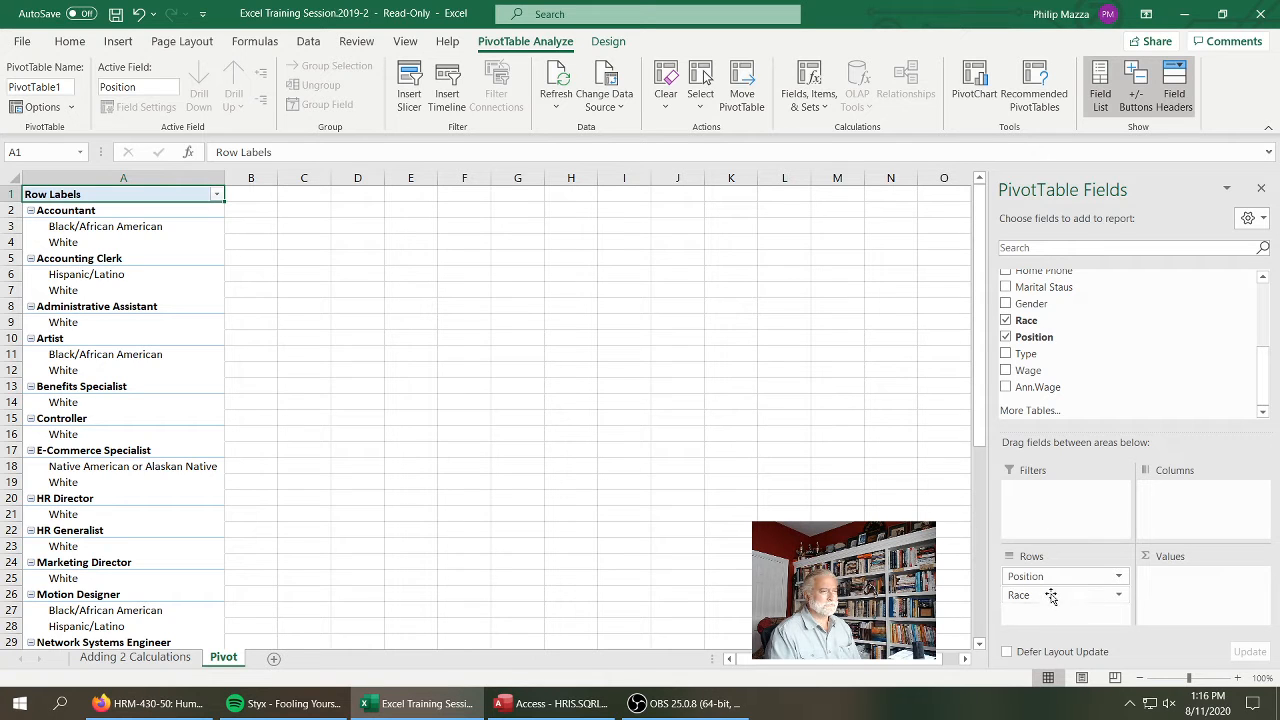
drag(1050, 596, 1052, 572)
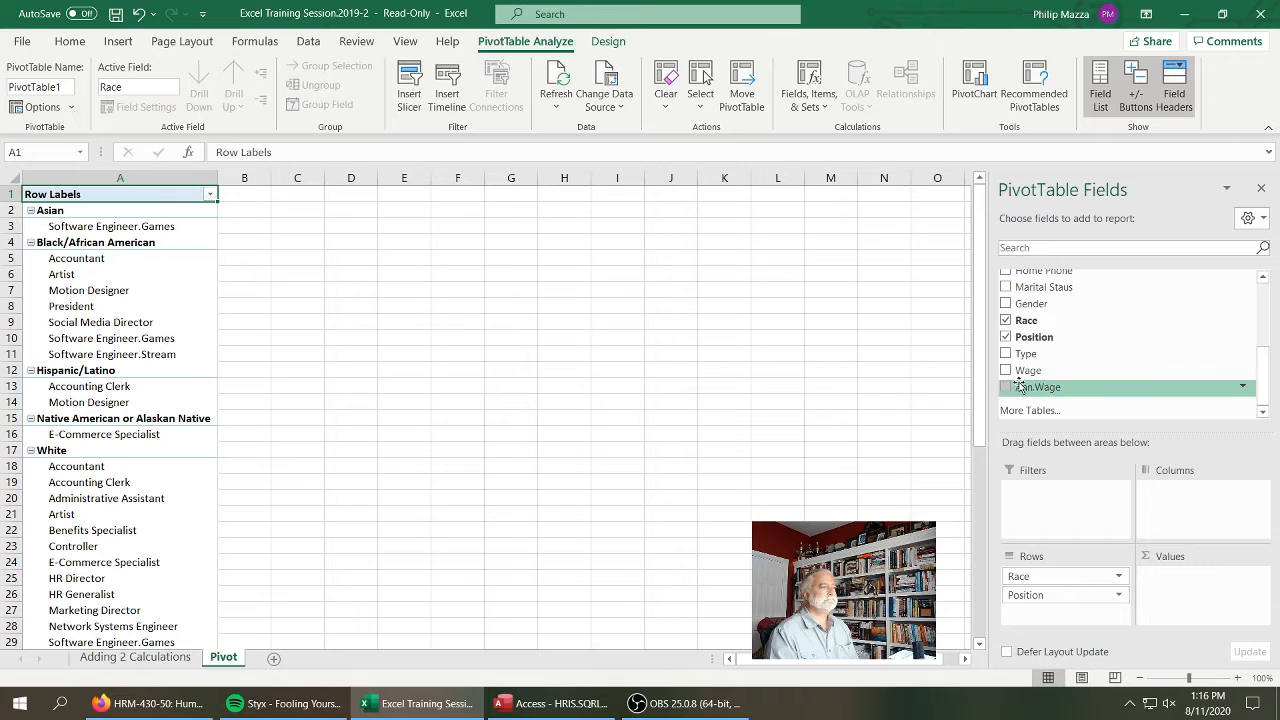
Try Ann.Wage as a column field and move it beneath Position in the row fields
drag(1046, 388, 1168, 486)
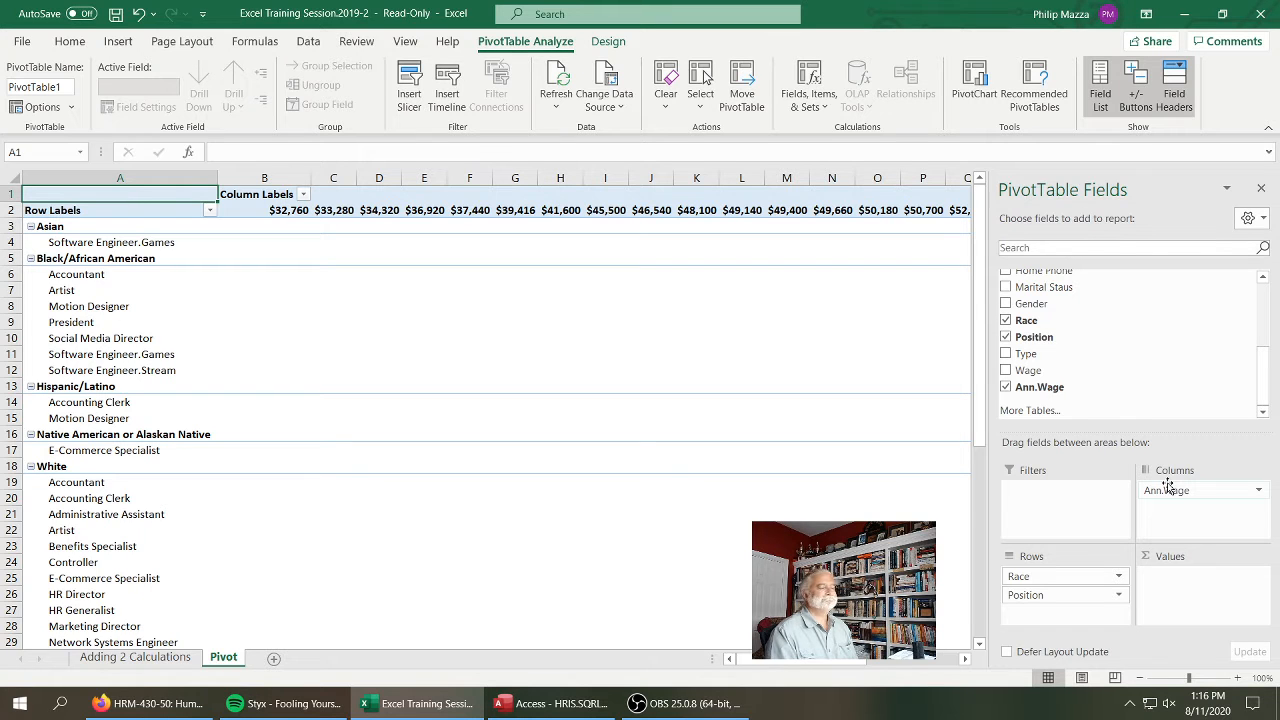
click(1175, 491)
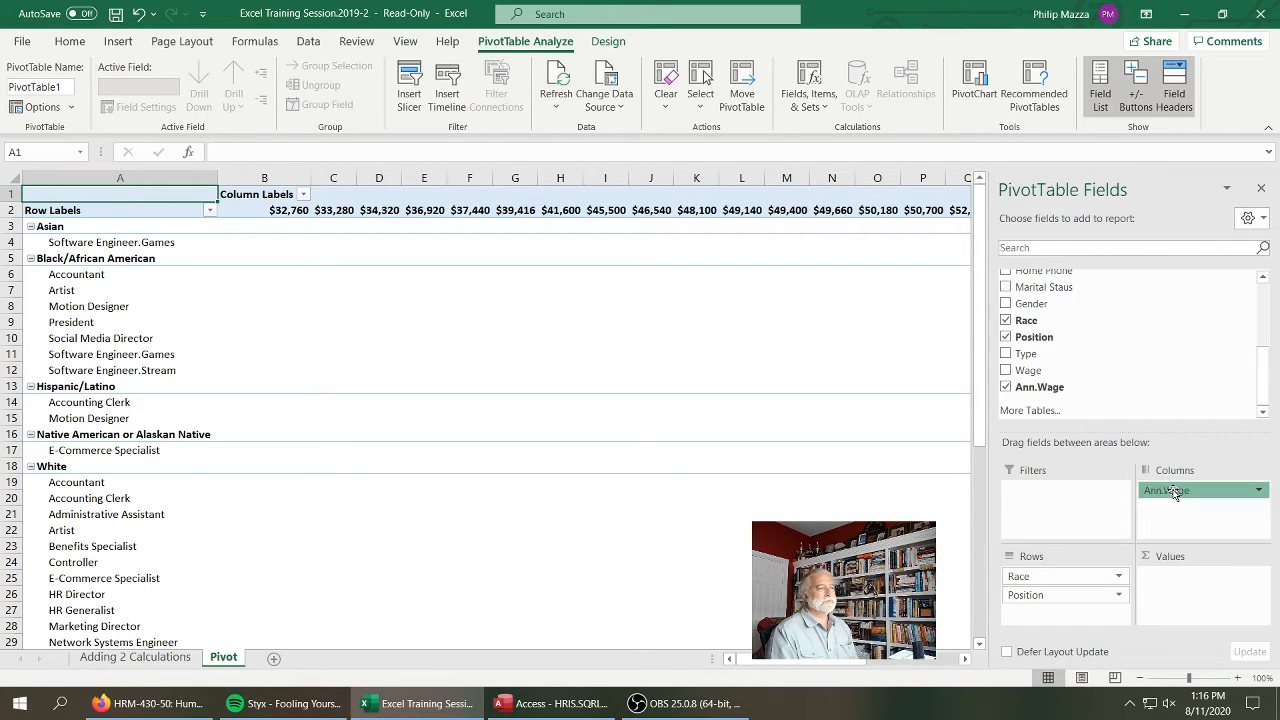
drag(1175, 491, 1102, 603)
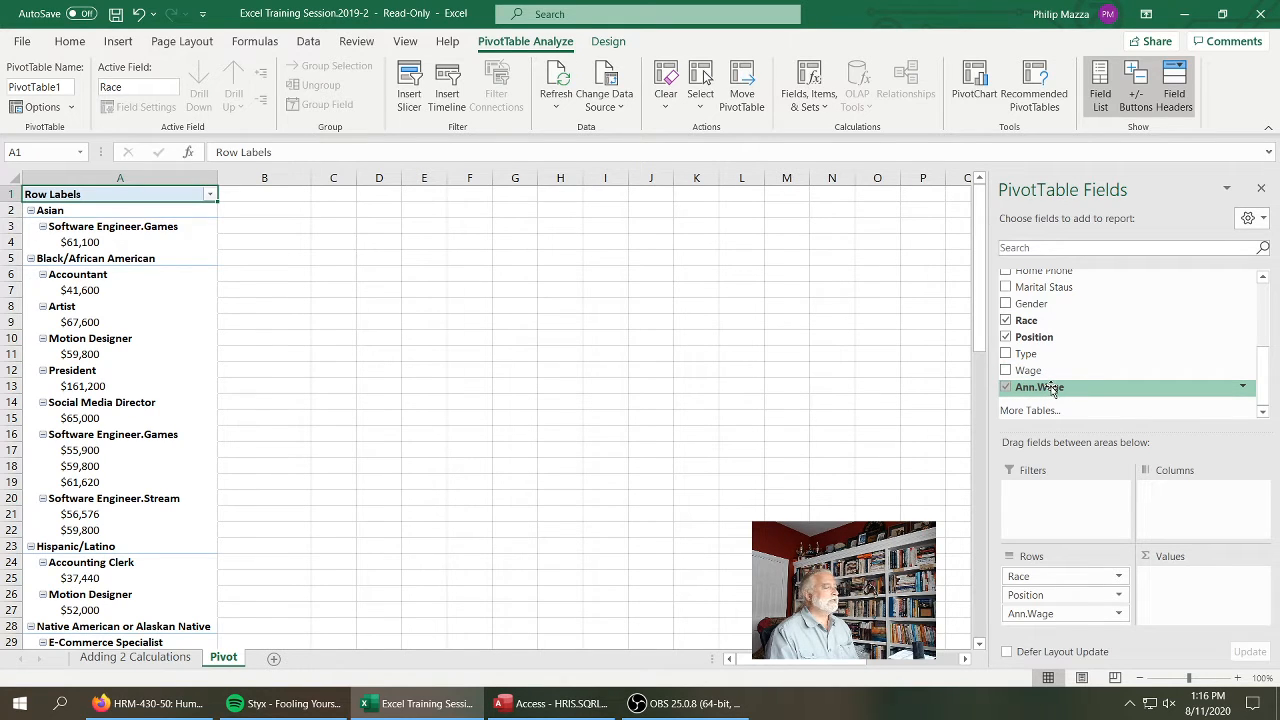
Add Ann.Wage to the PivotTable's values and remove it from the row fields
drag(1052, 390, 1183, 577)
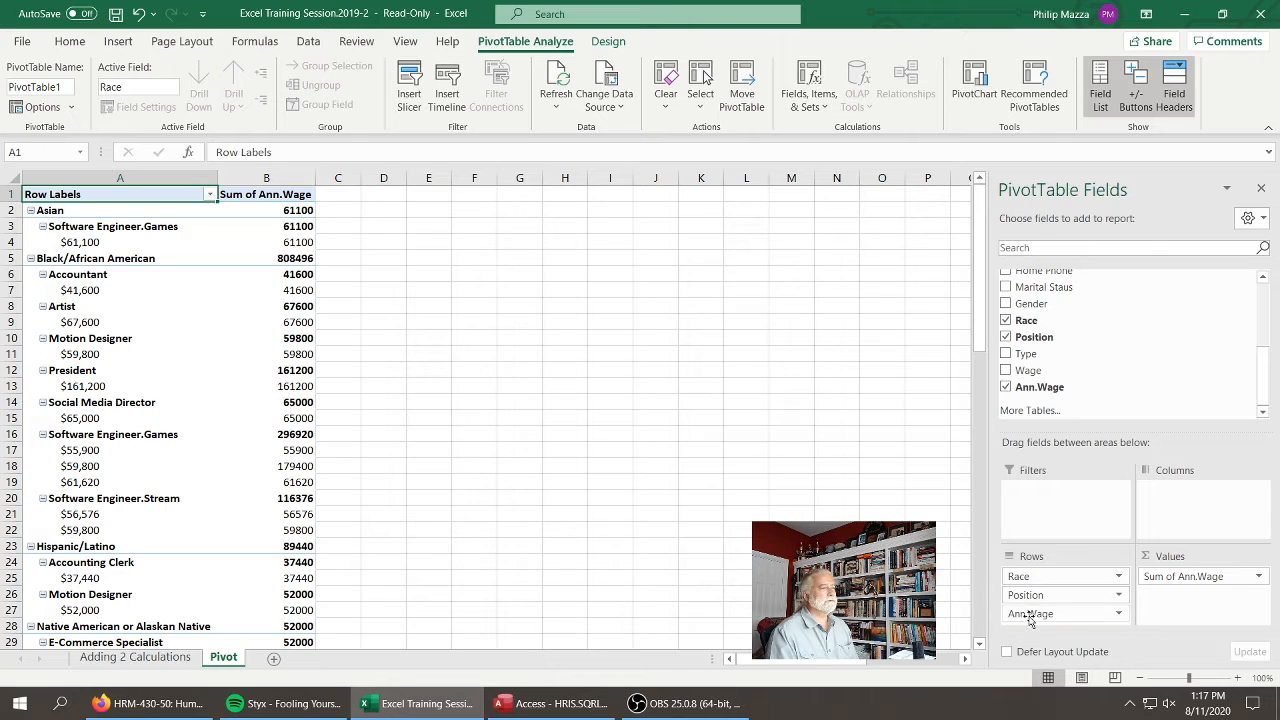
drag(1030, 618, 1100, 372)
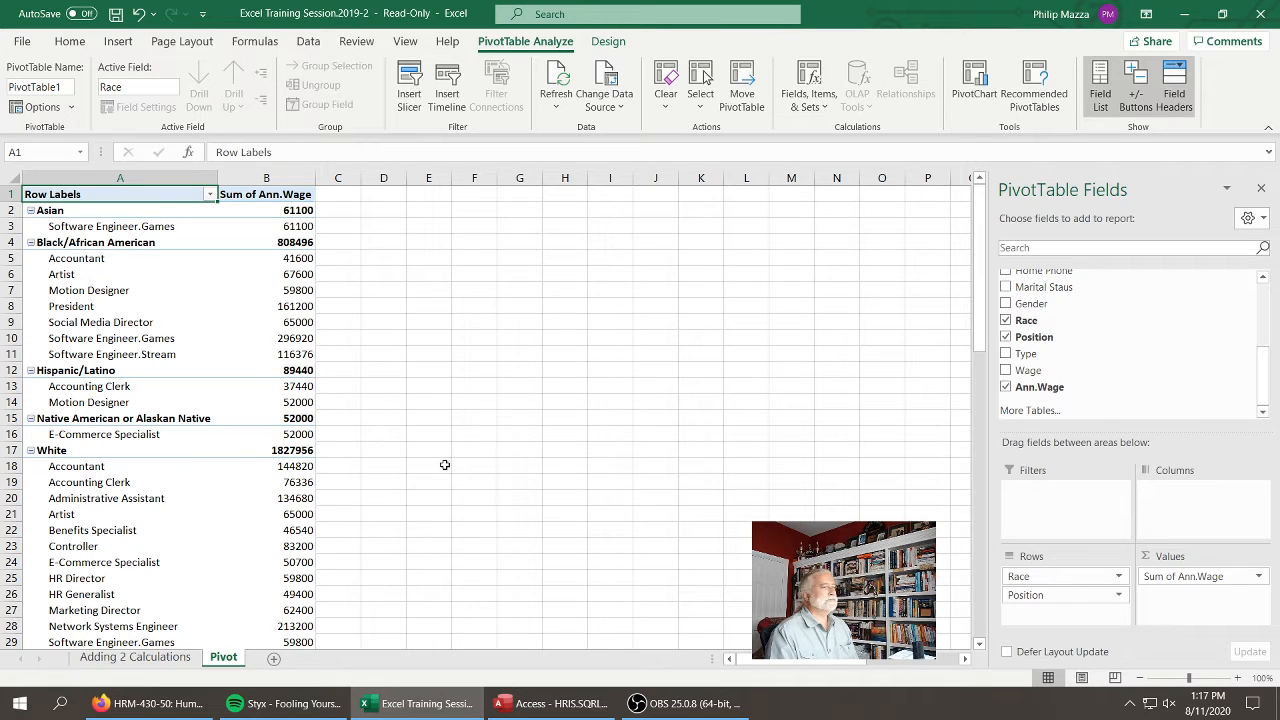
Change the PivotTable's Ann.Wage value field to summarize by Average
click(1260, 578)
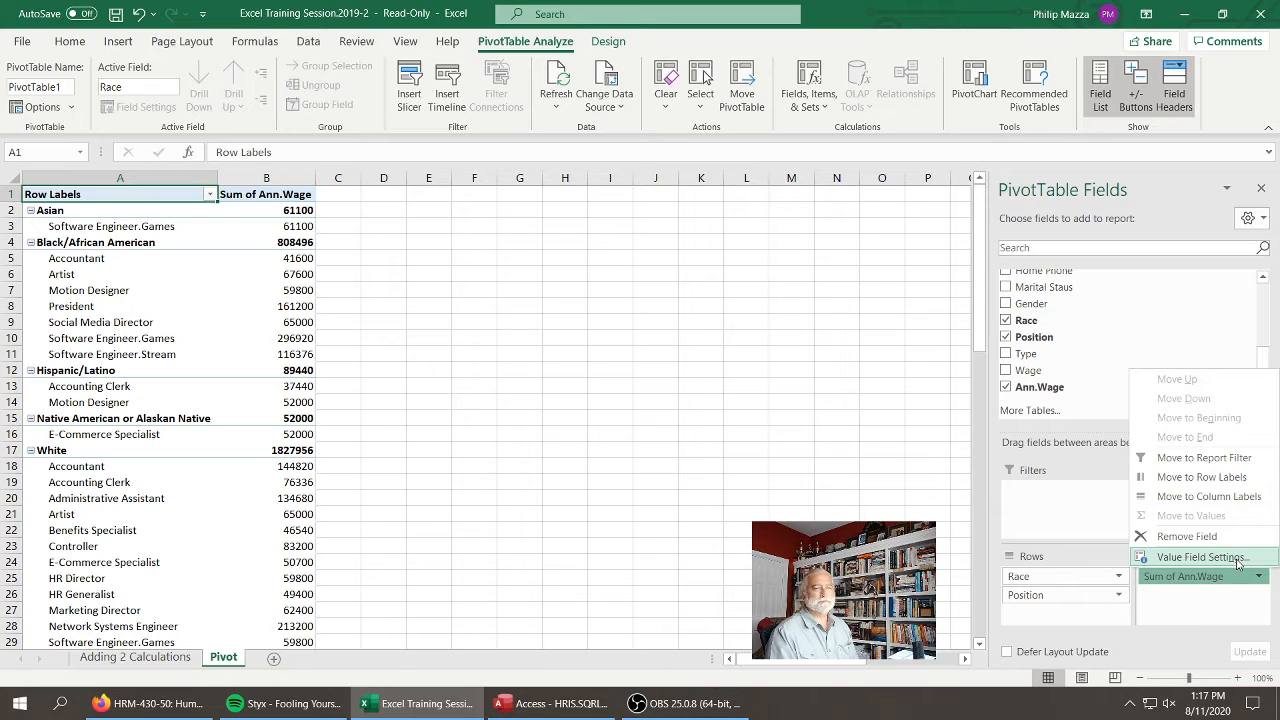
click(1200, 557)
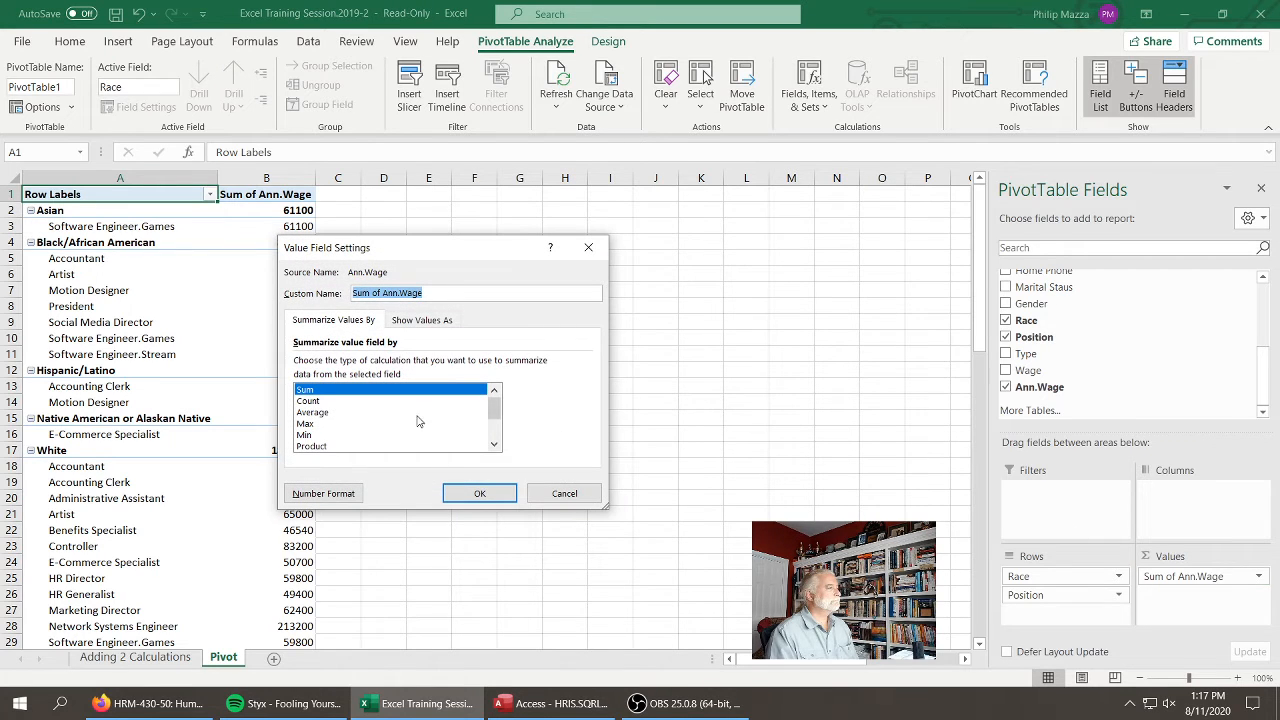
click(316, 413)
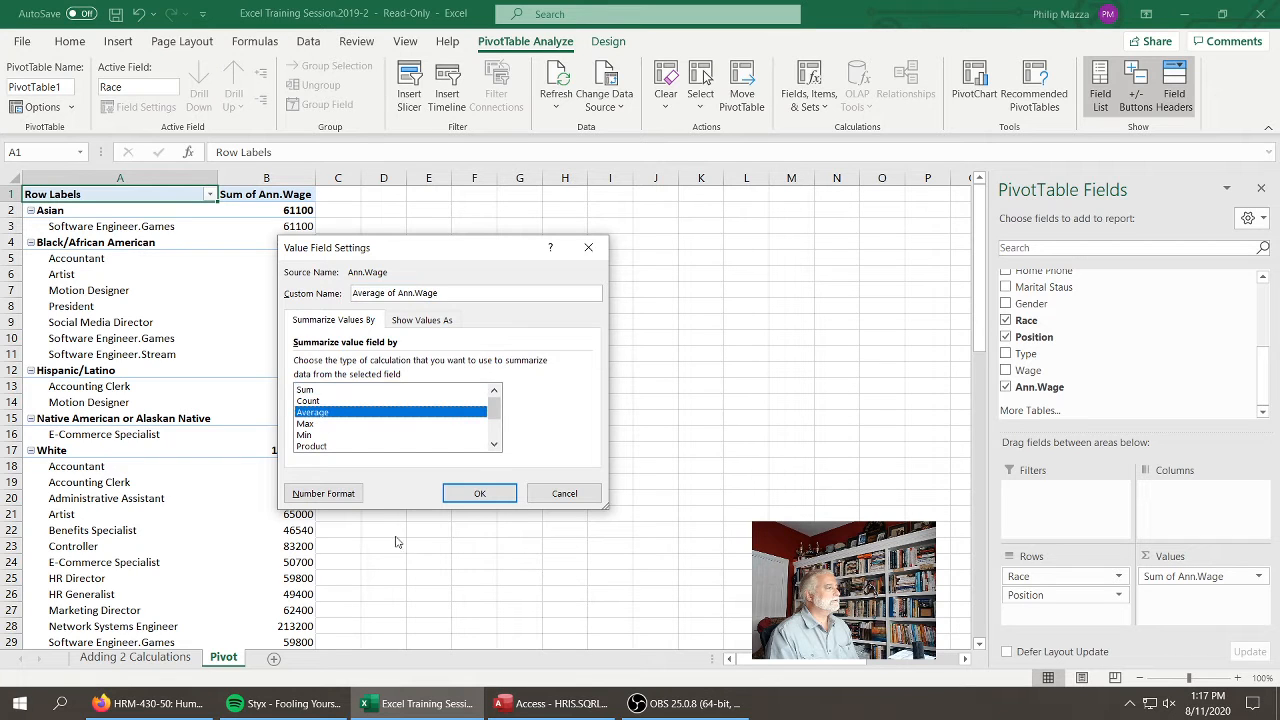
click(478, 494)
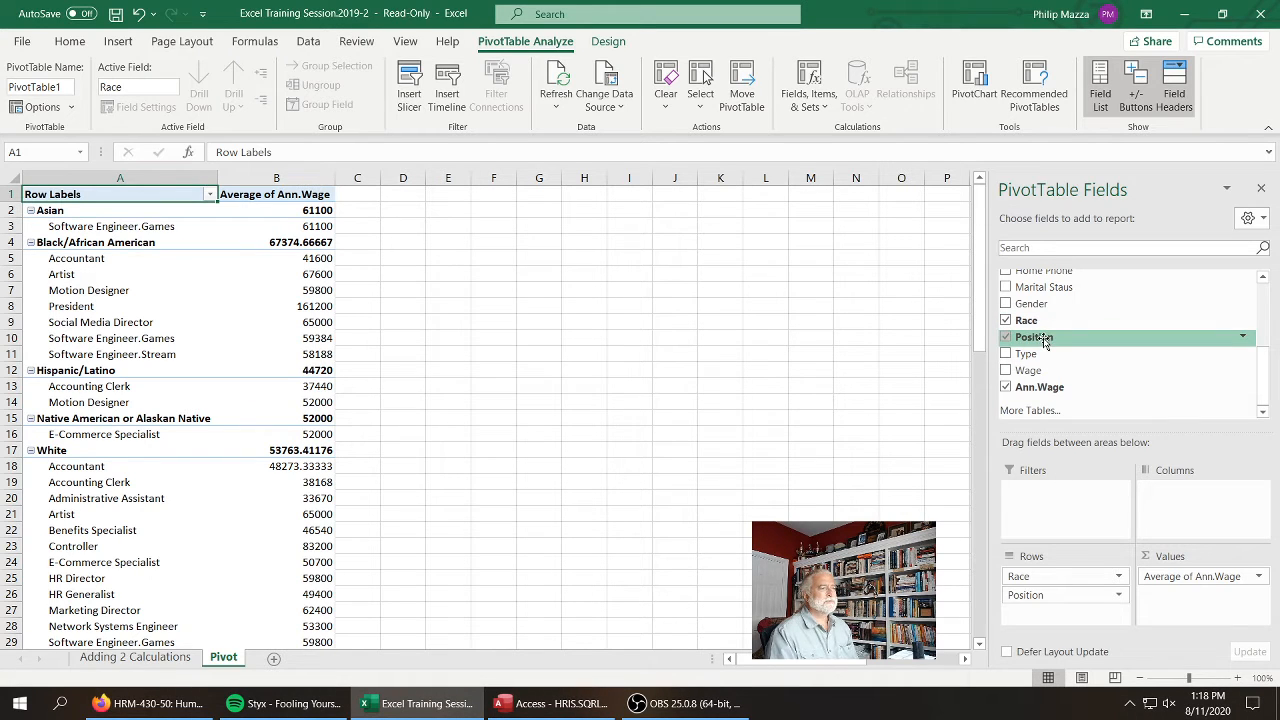
Add a count of Position to the PivotTable's values and place Gender between Race and Position in the row fields
drag(1045, 342, 1200, 572)
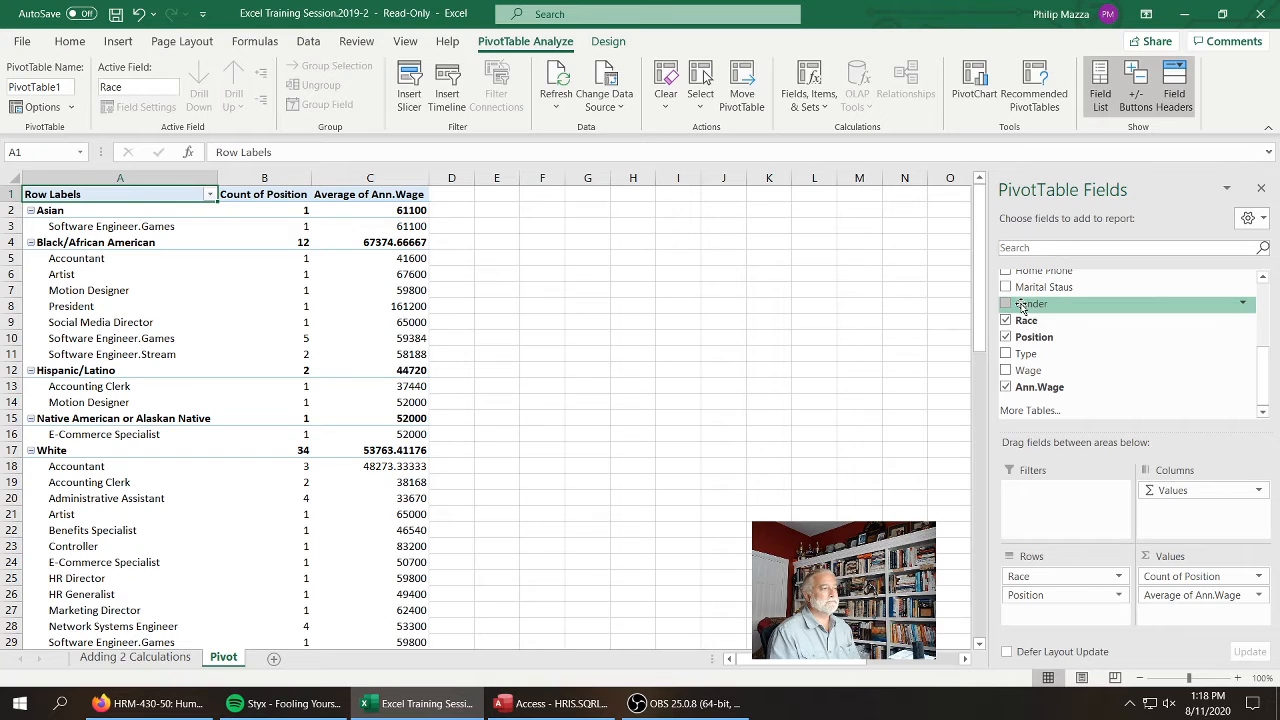
drag(1022, 307, 1063, 604)
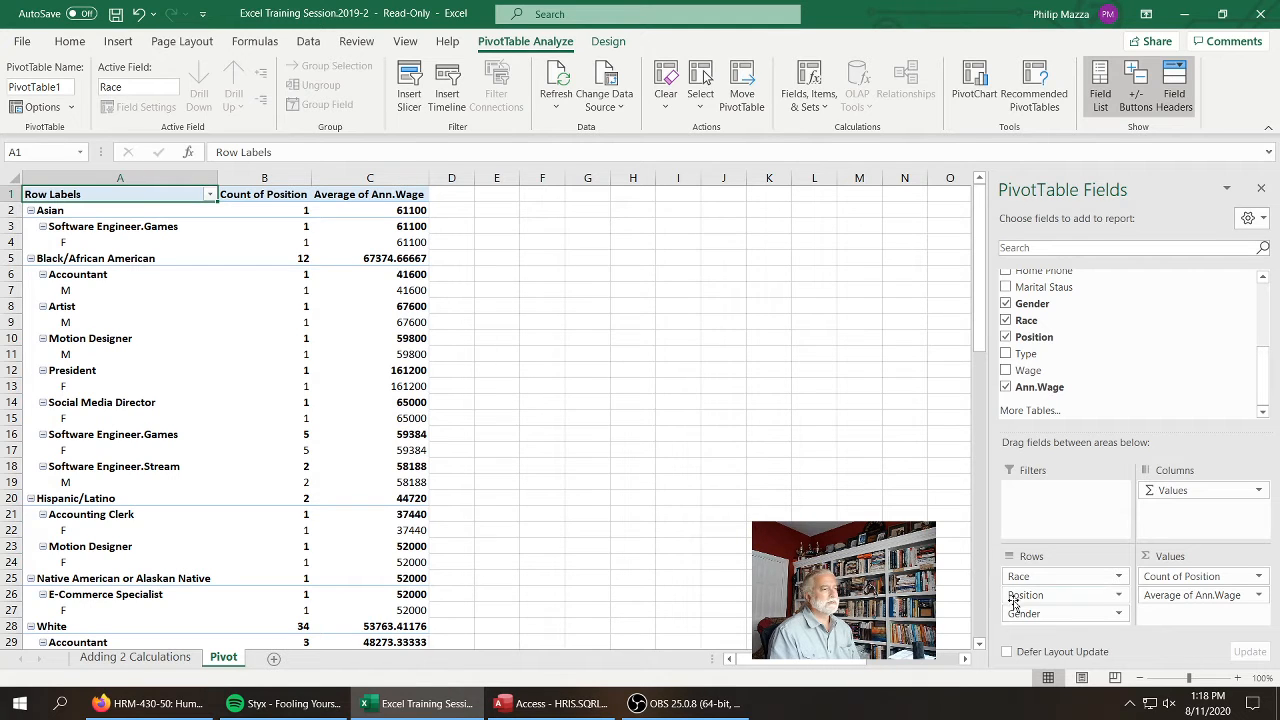
drag(1028, 618, 1050, 586)
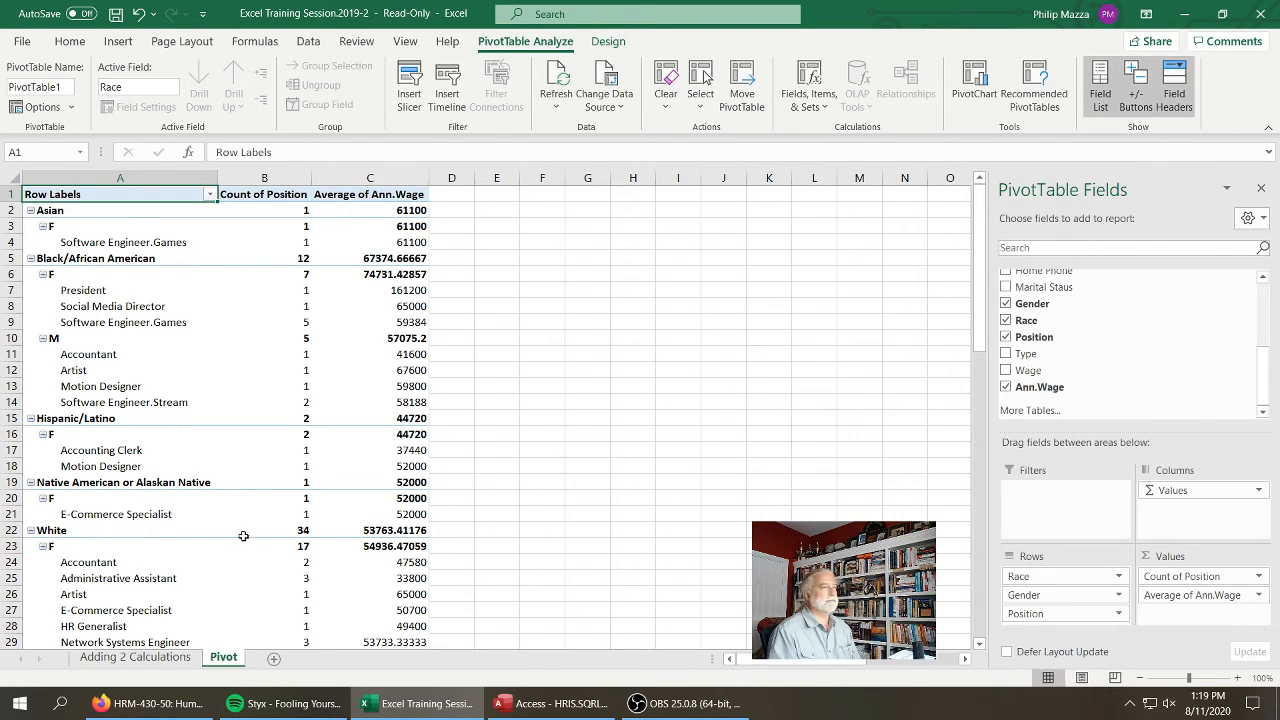
Review the source employee records on the Adding 2 Calculations sheet, then return to the Pivot sheet
mouse_move(243, 533)
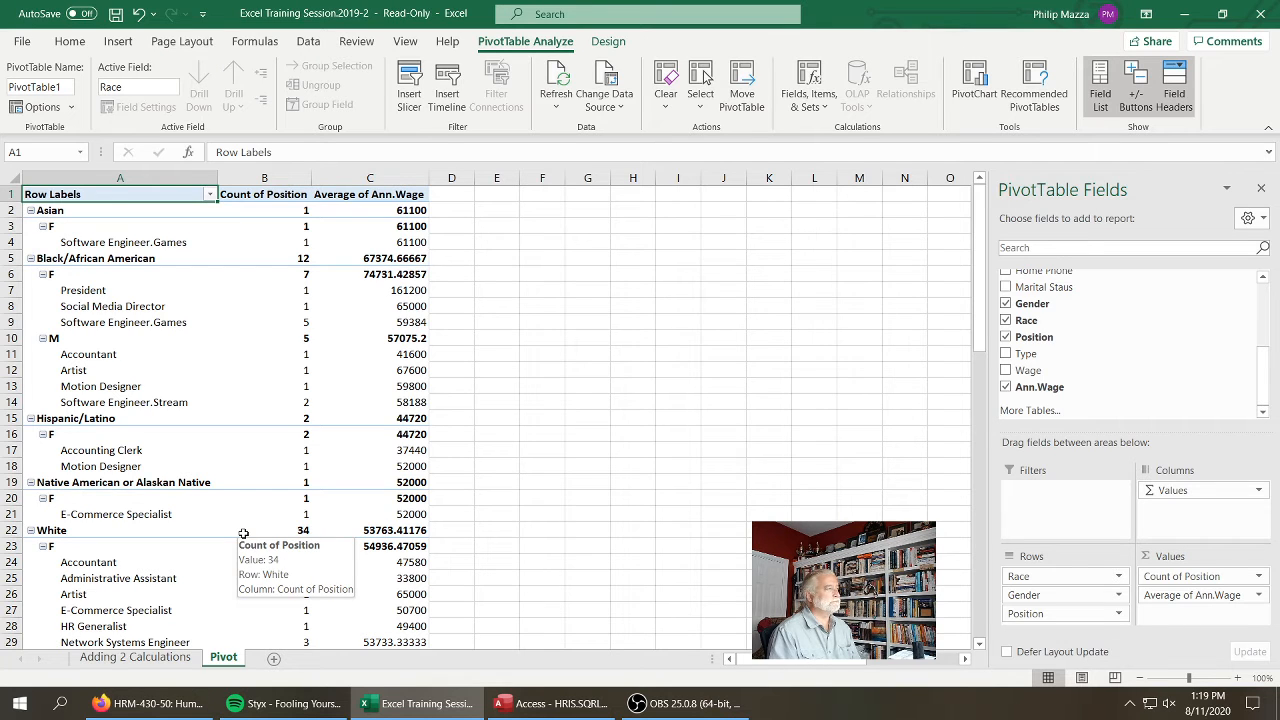
click(172, 661)
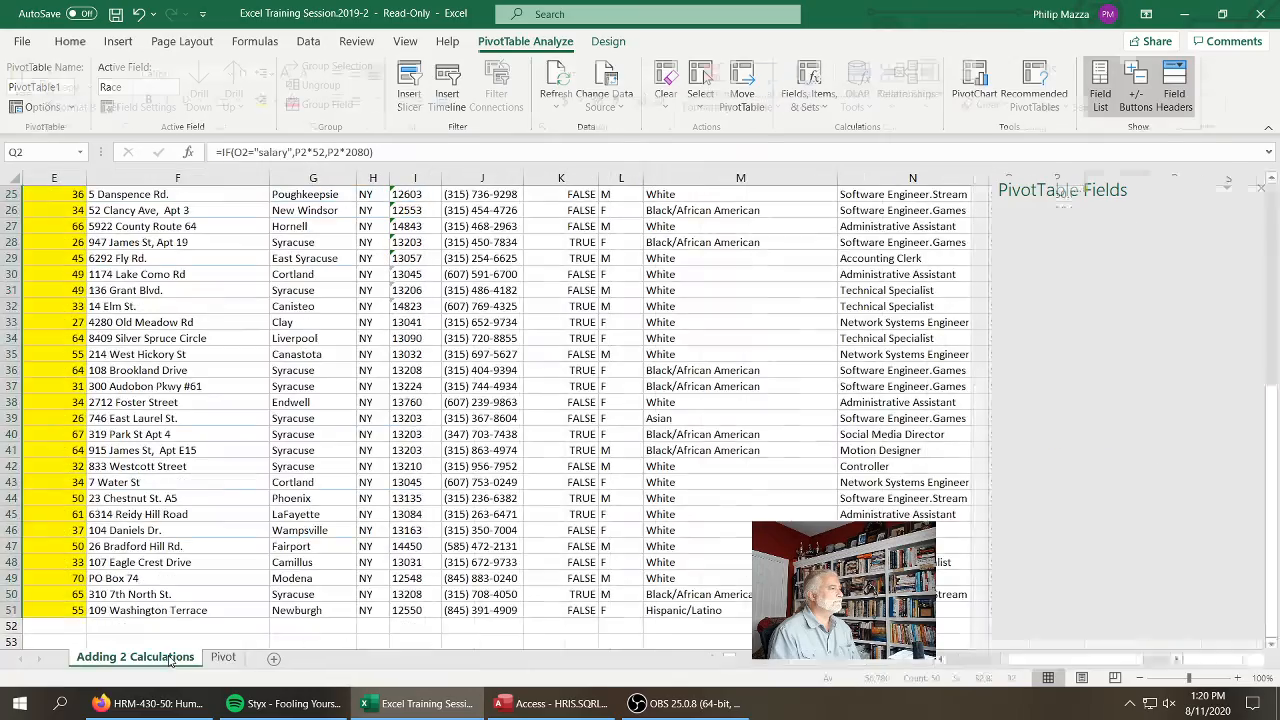
drag(1027, 660, 945, 660)
scroll(521, 422, up, 8)
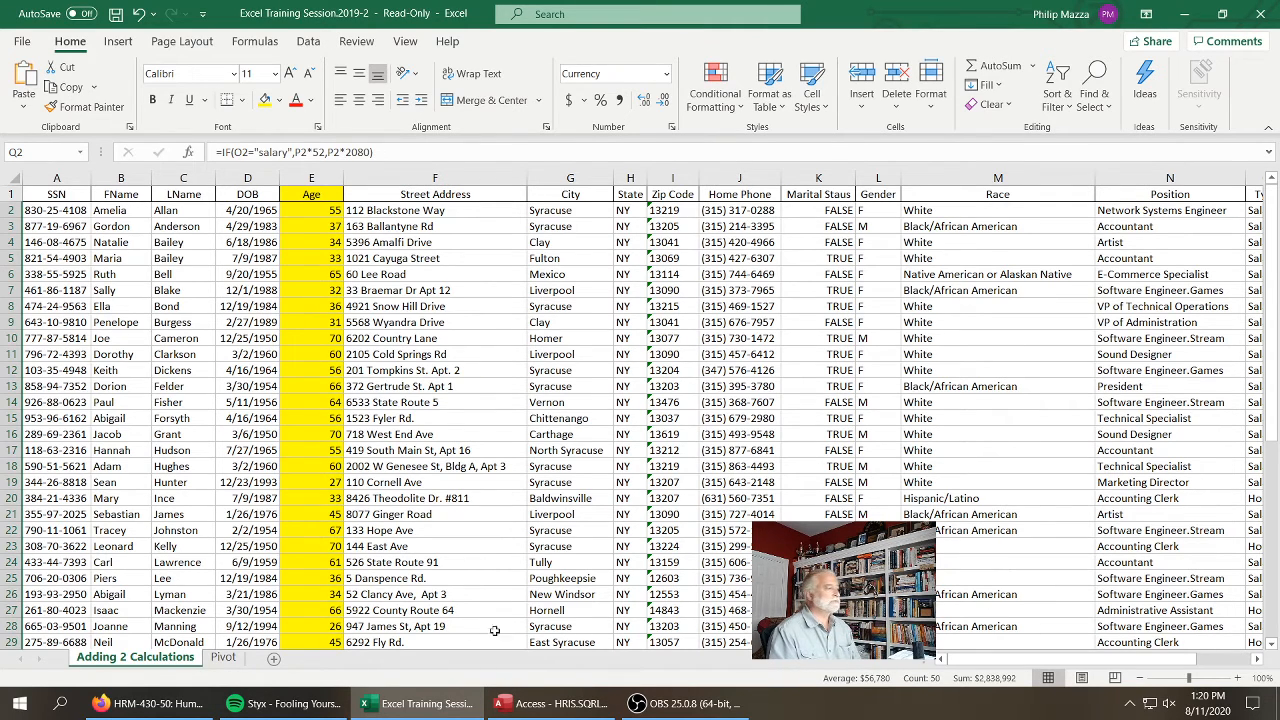
click(222, 657)
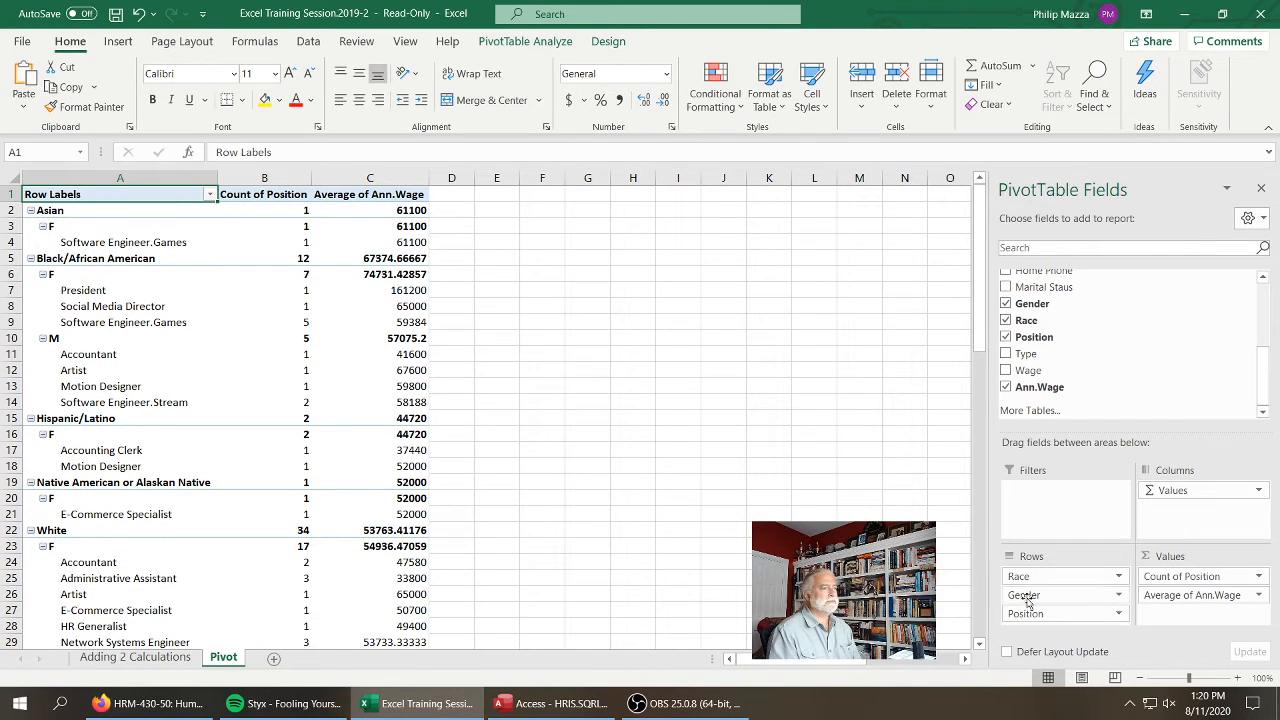
Clear the PivotTable by removing the Race, Gender and Position row fields and both the Position count and Ann.Wage average values
drag(1035, 577, 1090, 359)
drag(1050, 580, 1120, 352)
drag(1052, 576, 1126, 352)
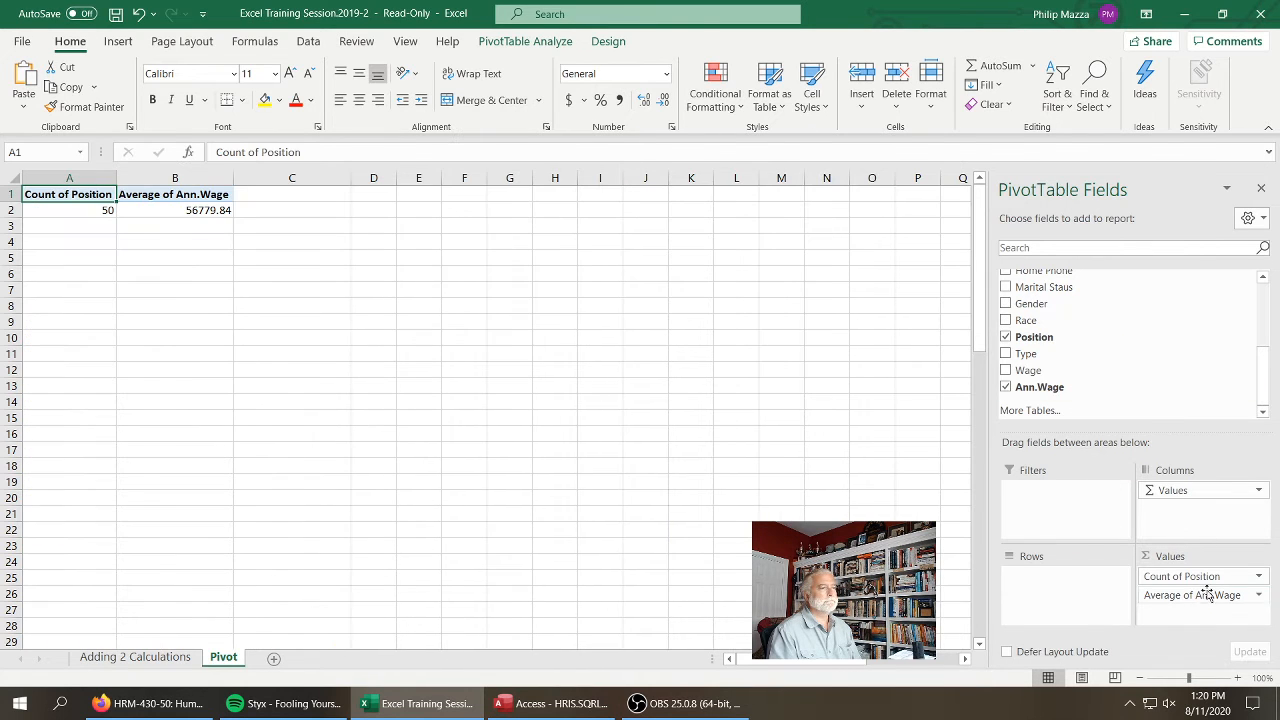
drag(1180, 577, 1144, 368)
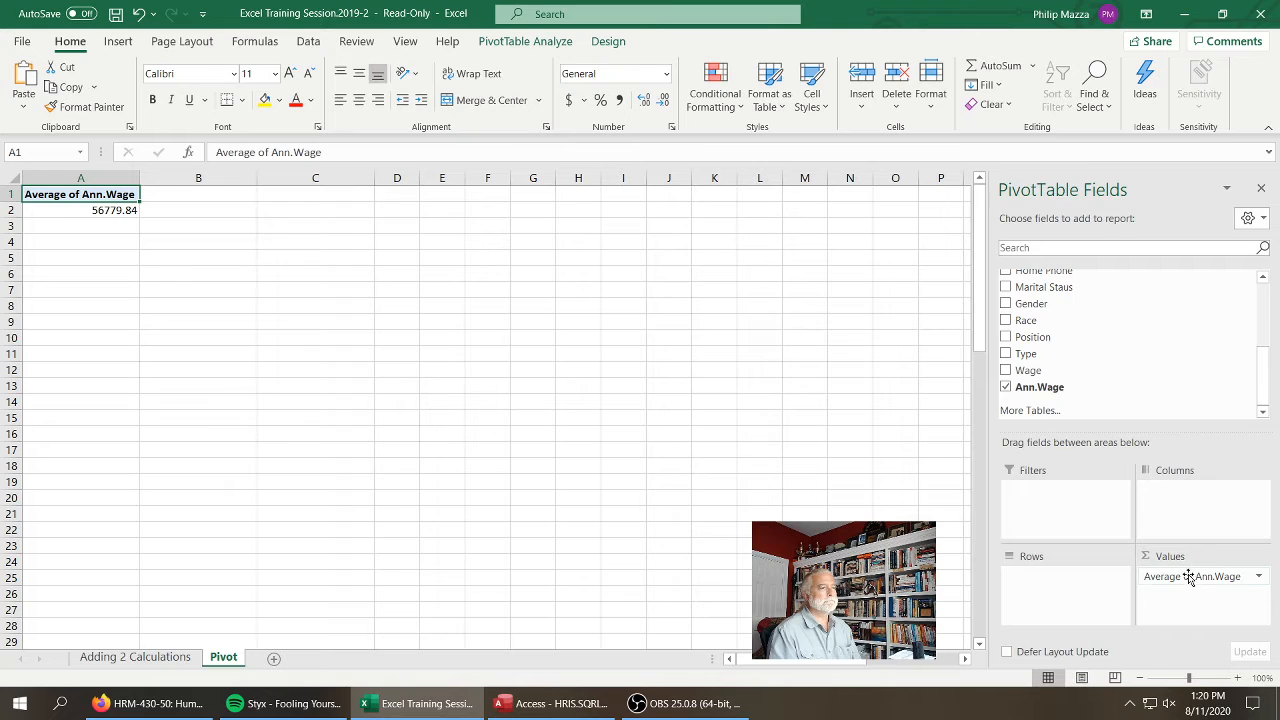
drag(1187, 577, 1166, 356)
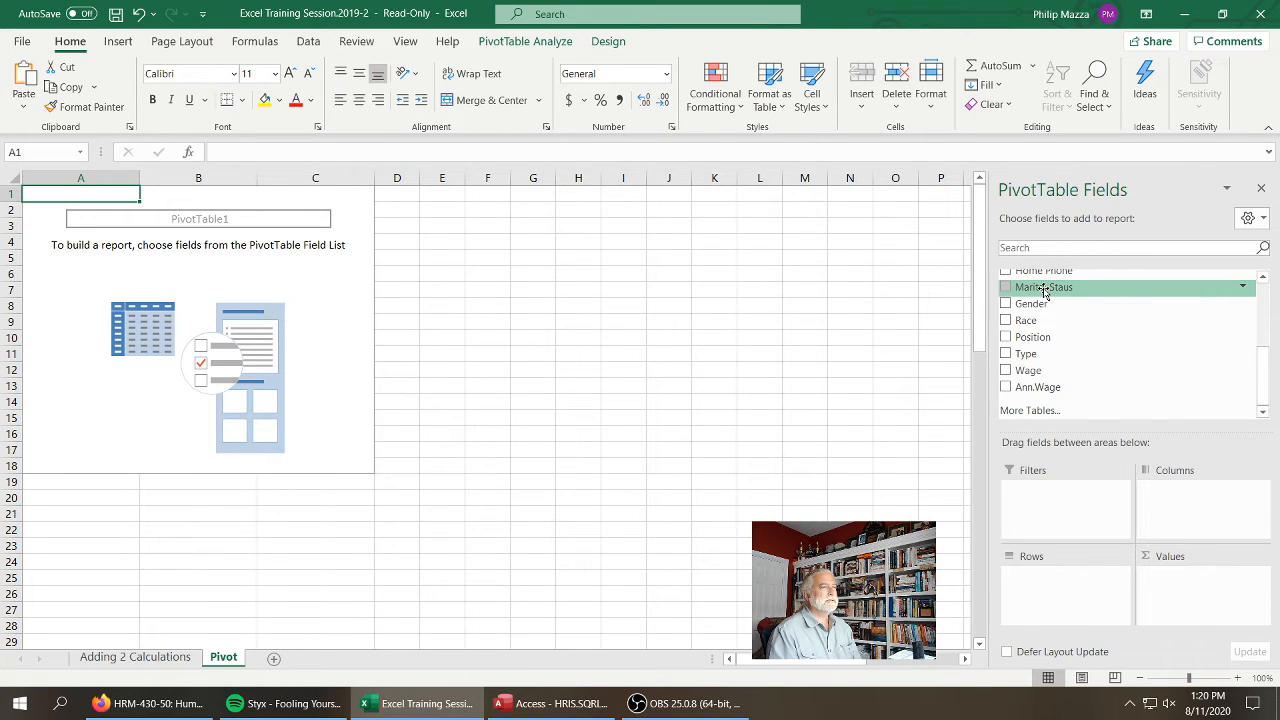
Build a PivotTable with Marital Staus, Position and Gender as row fields in that order and a count of Marital Staus as values
drag(1043, 290, 1066, 578)
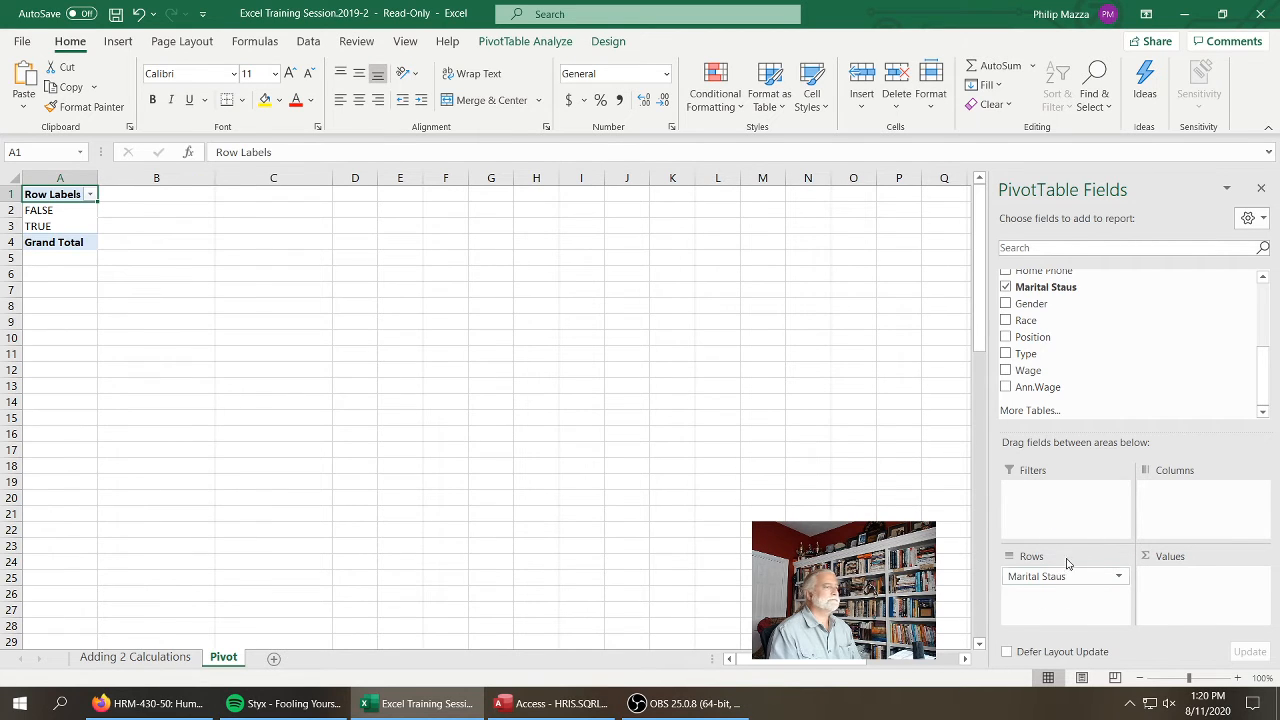
drag(1036, 288, 1165, 600)
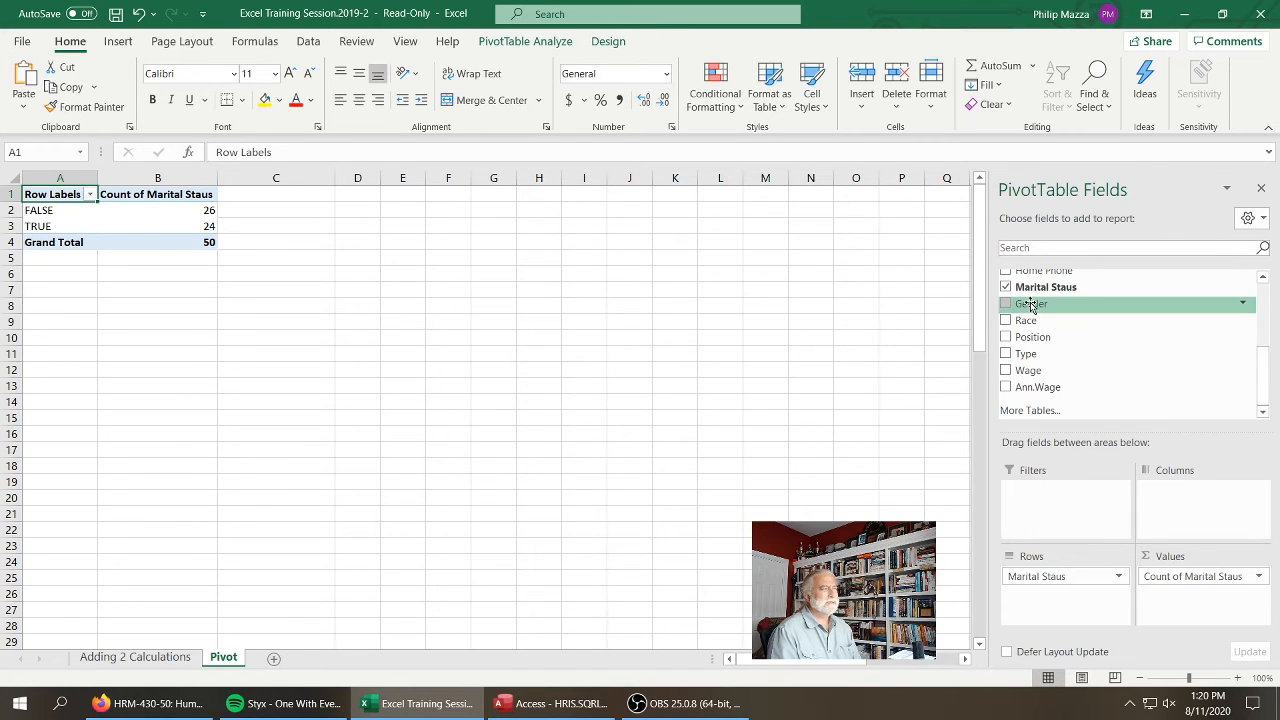
drag(1030, 304, 1066, 590)
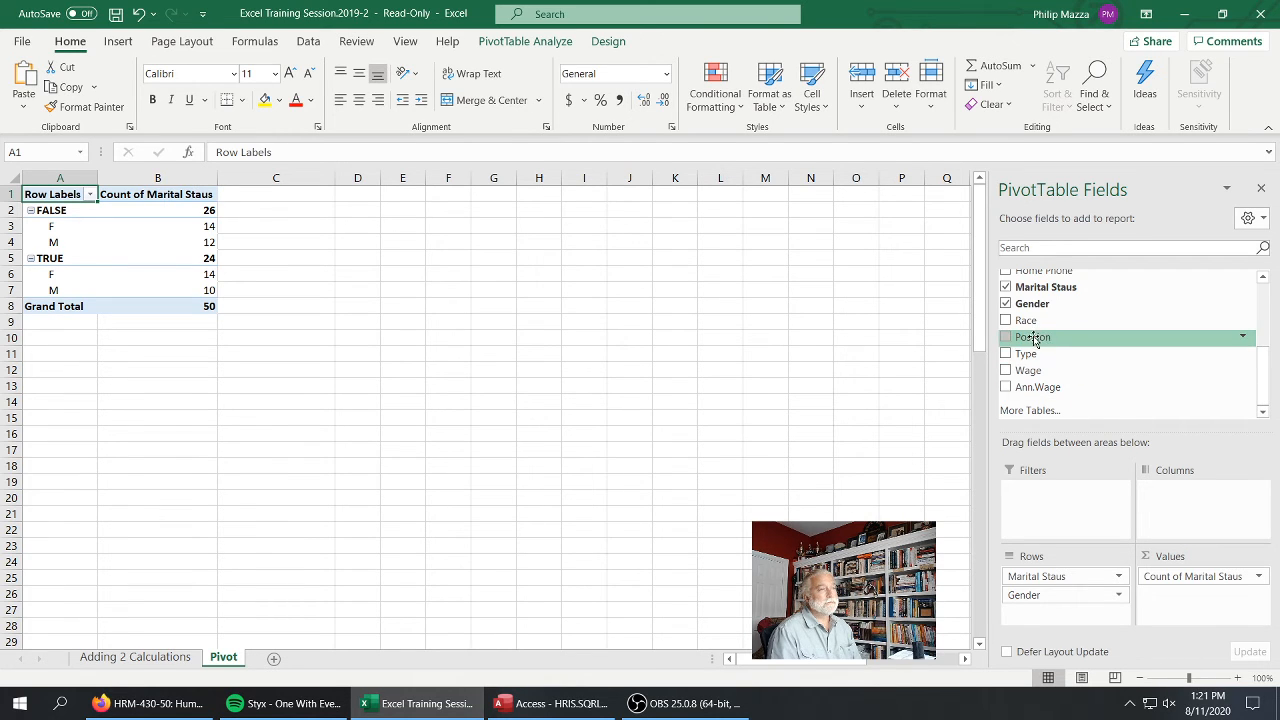
drag(1035, 340, 1090, 596)
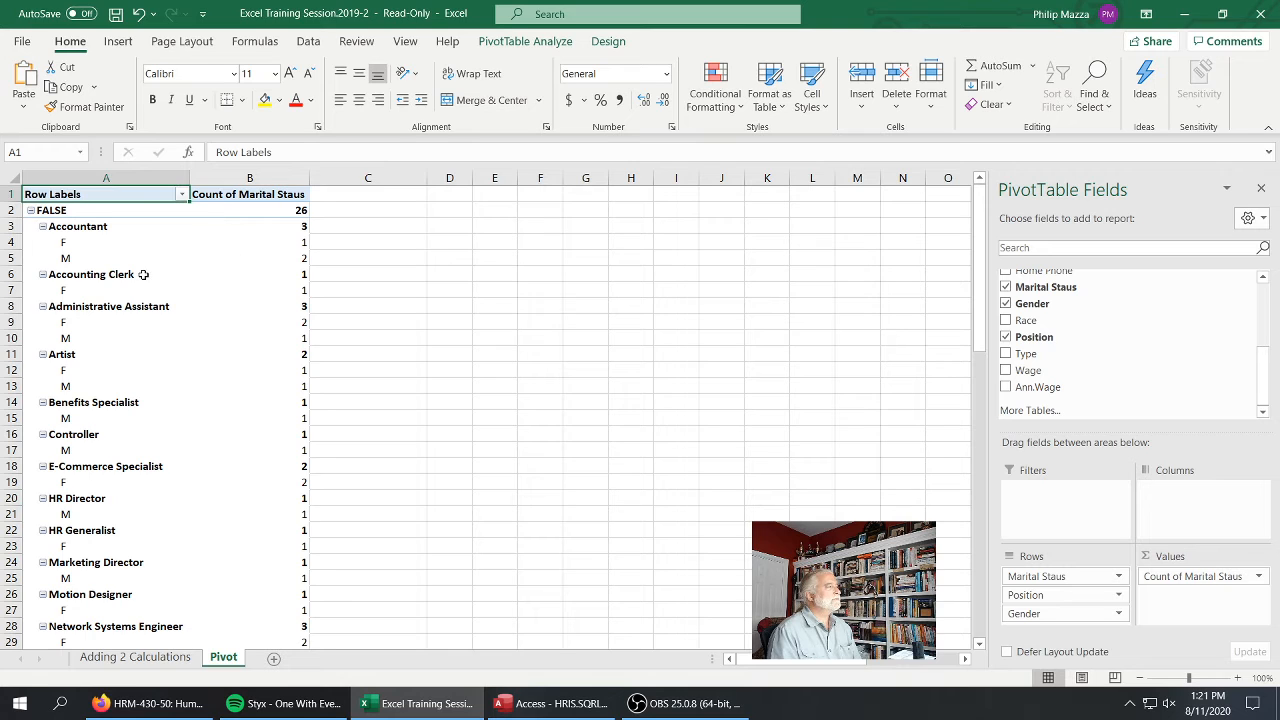
Look over the marital status PivotTable, check the Adding 2 Calculations sheet and go back to the Pivot sheet
mouse_move(260, 272)
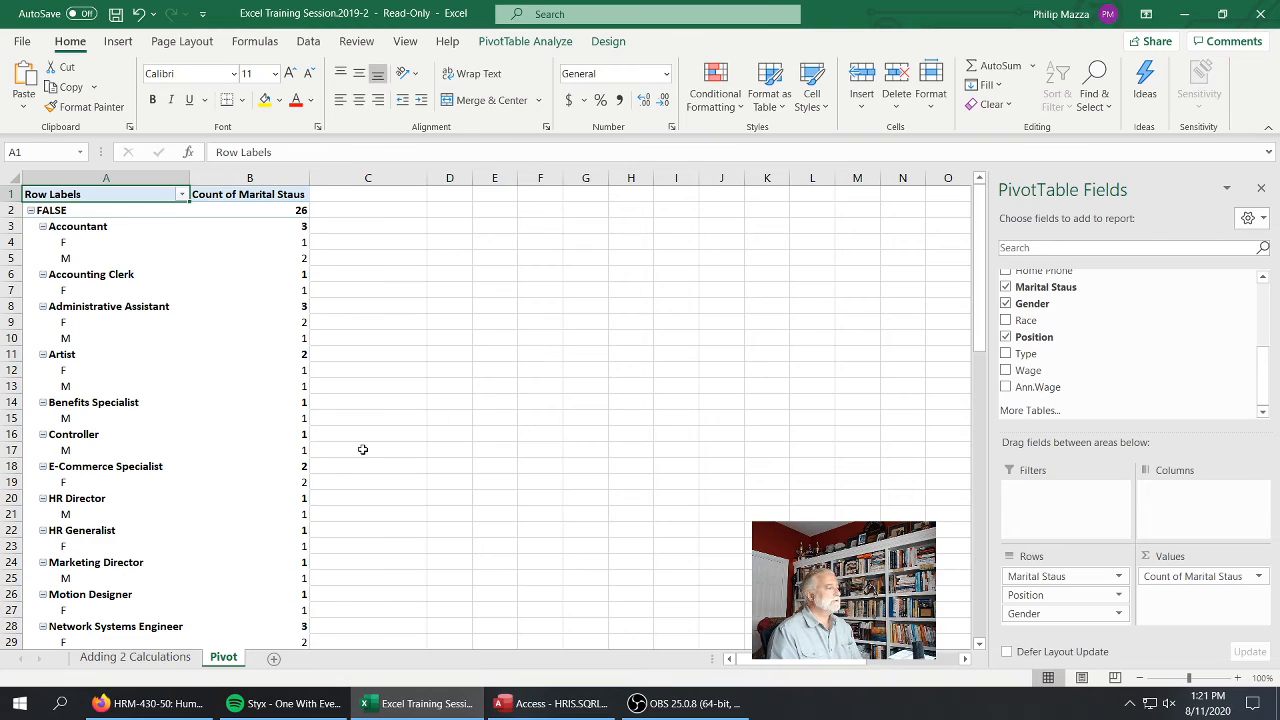
click(181, 659)
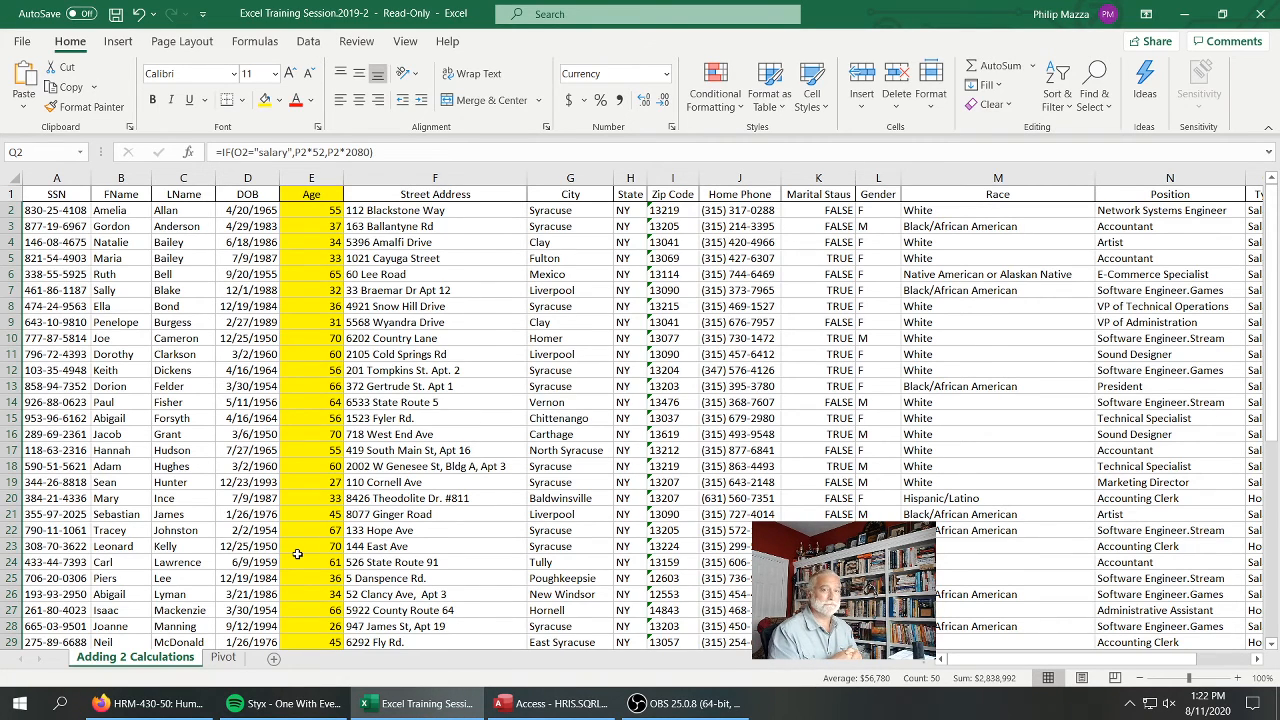
click(223, 657)
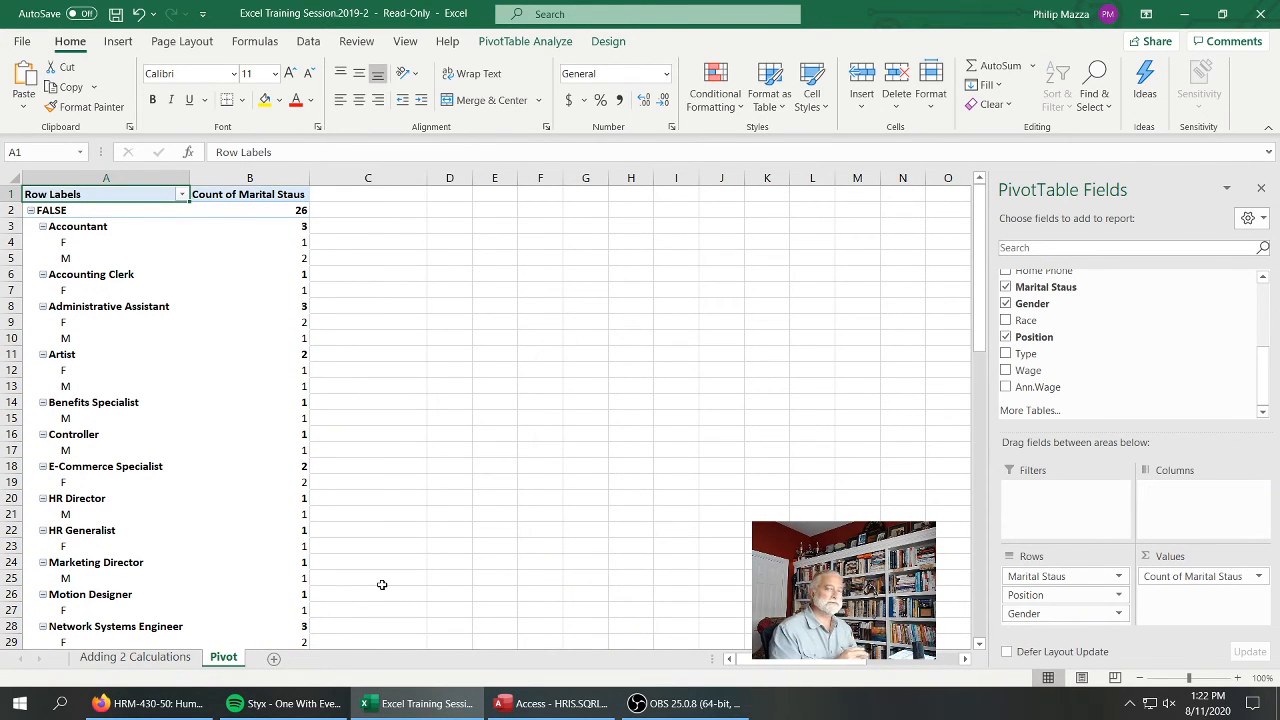